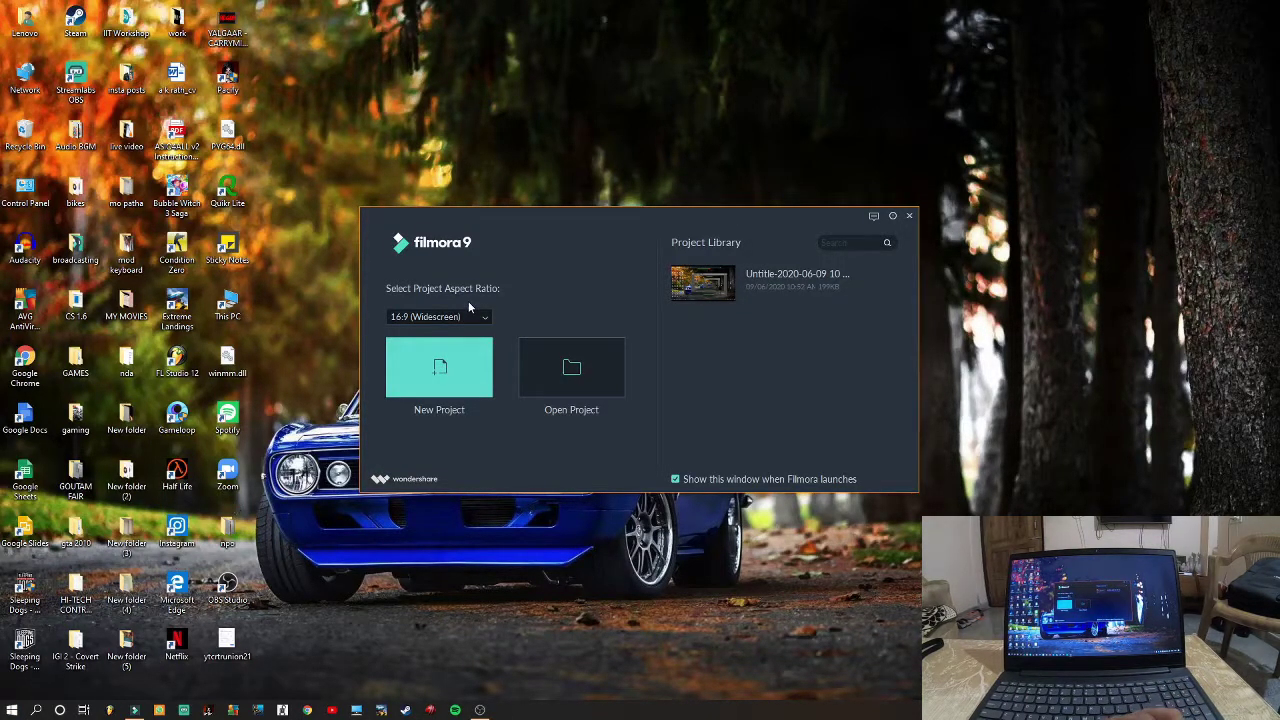
Create a new project with the 16:9 widescreen aspect ratio and dismiss the connection notice.
click(460, 367)
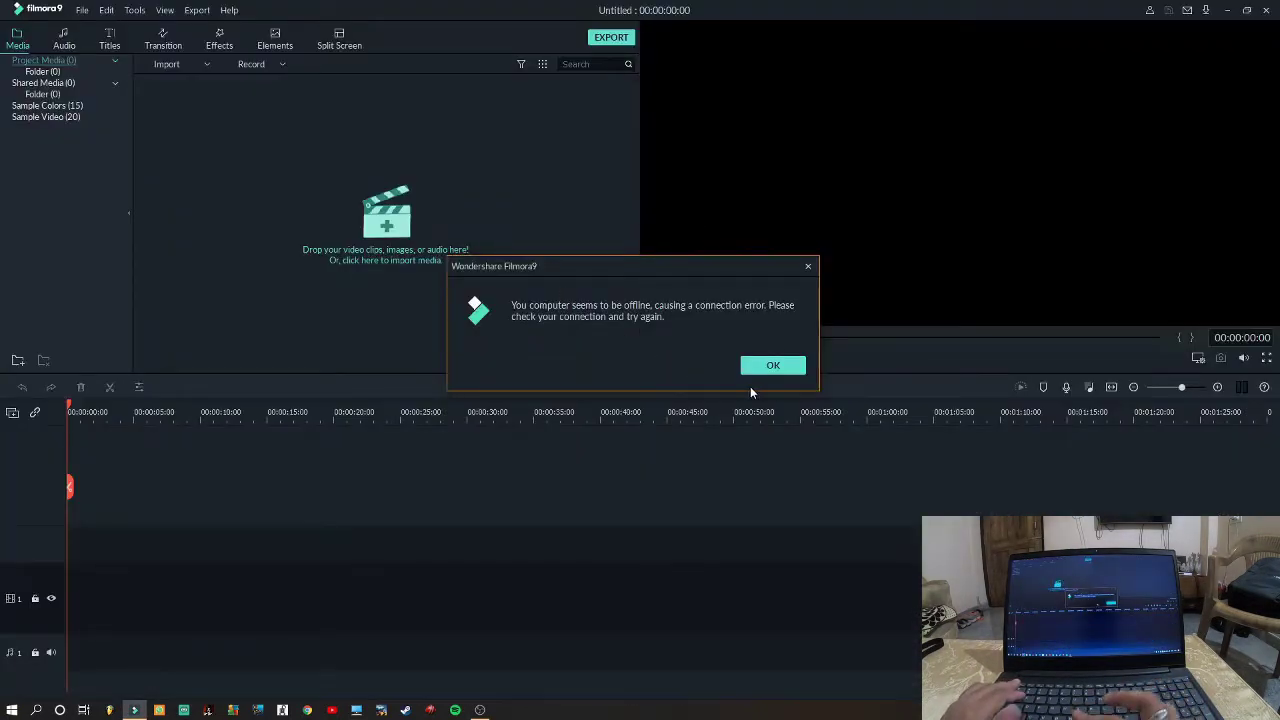
click(747, 370)
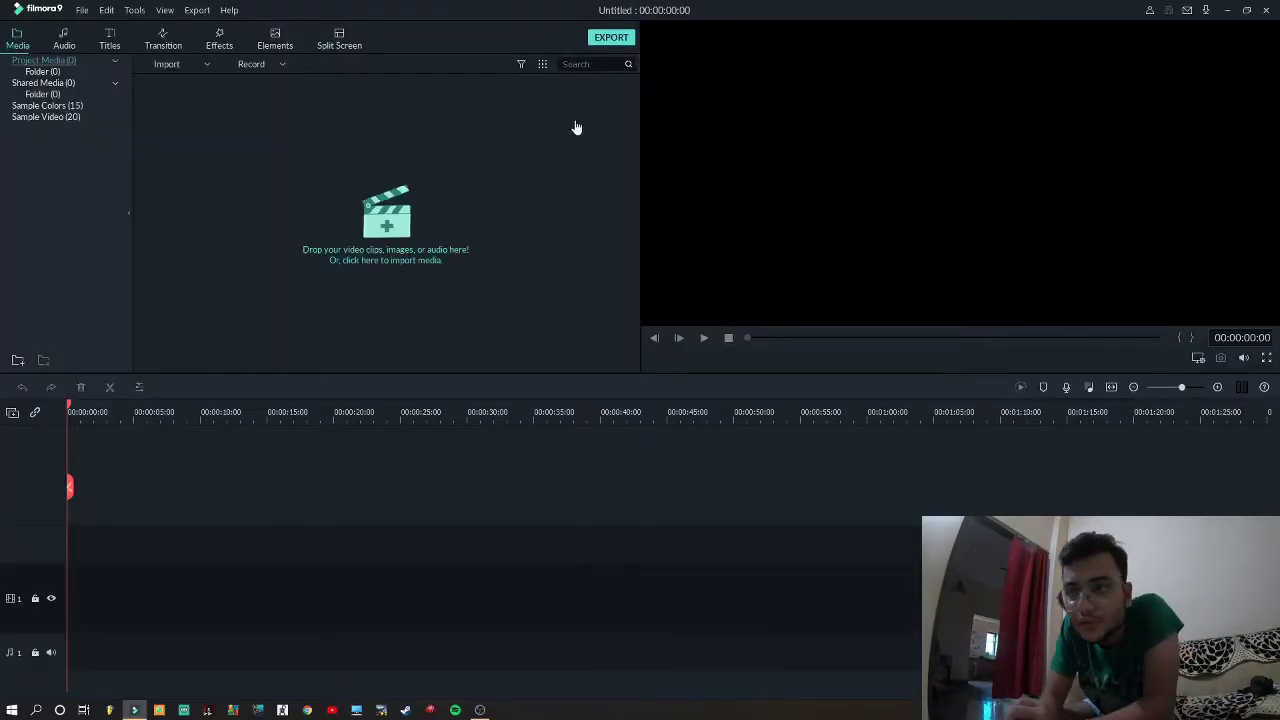
Start importing media files and browse to New folder (2) inside the Audio BGM folder on the Desktop.
click(186, 65)
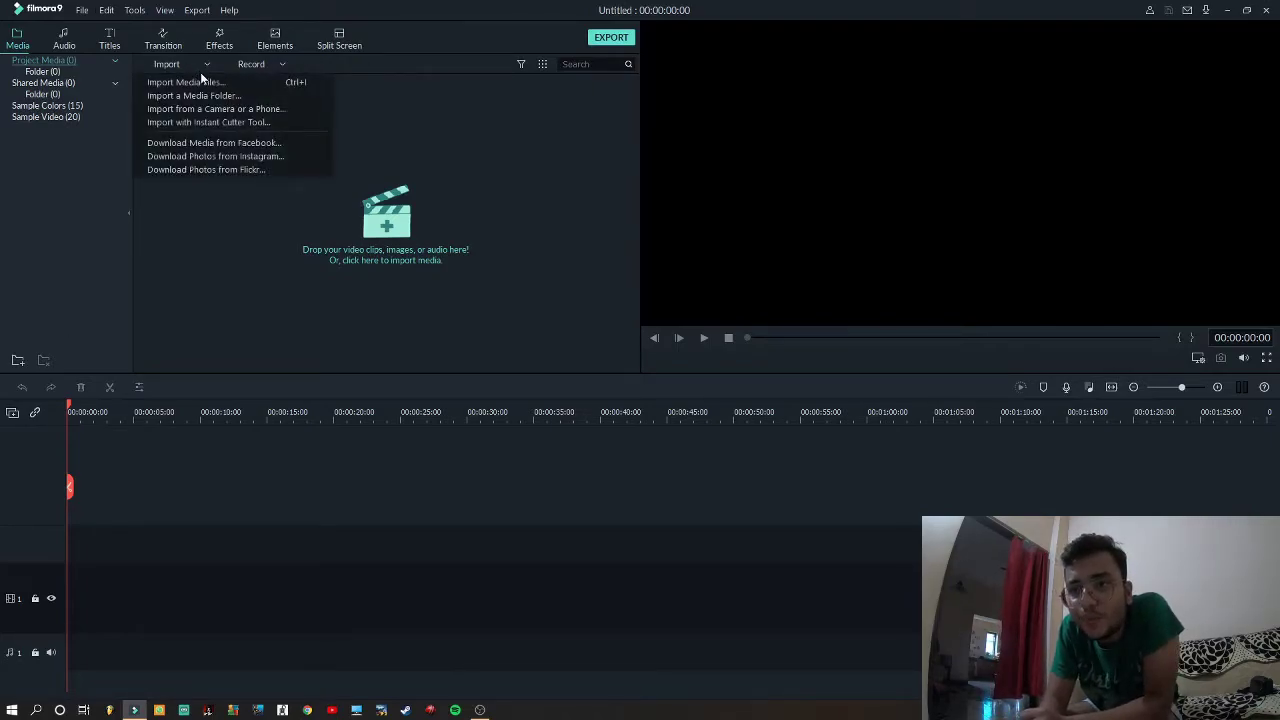
click(205, 83)
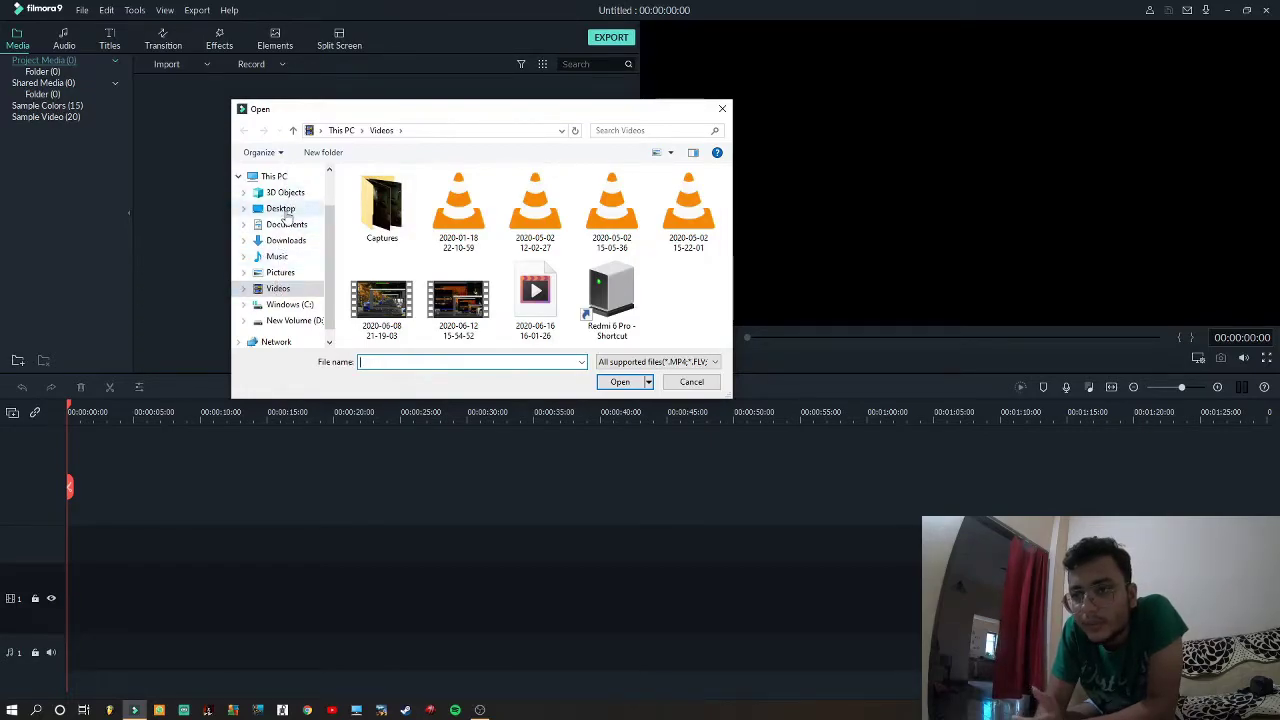
click(282, 208)
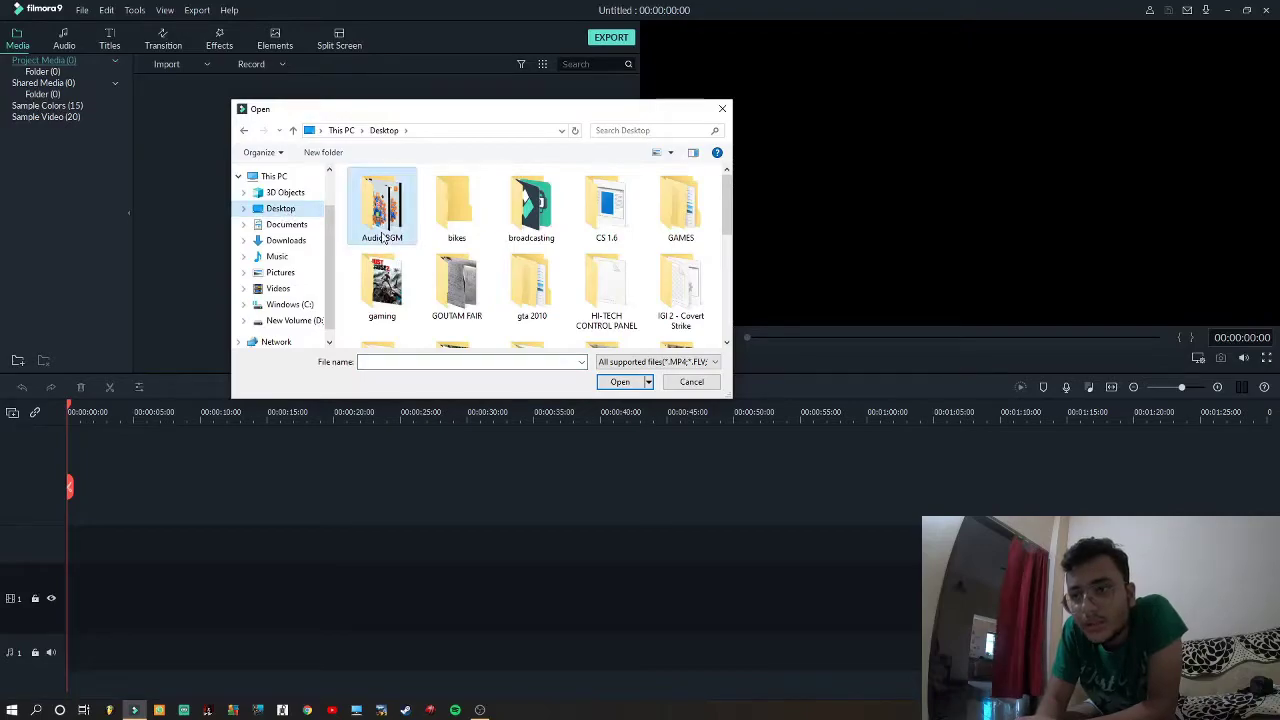
double_click(383, 215)
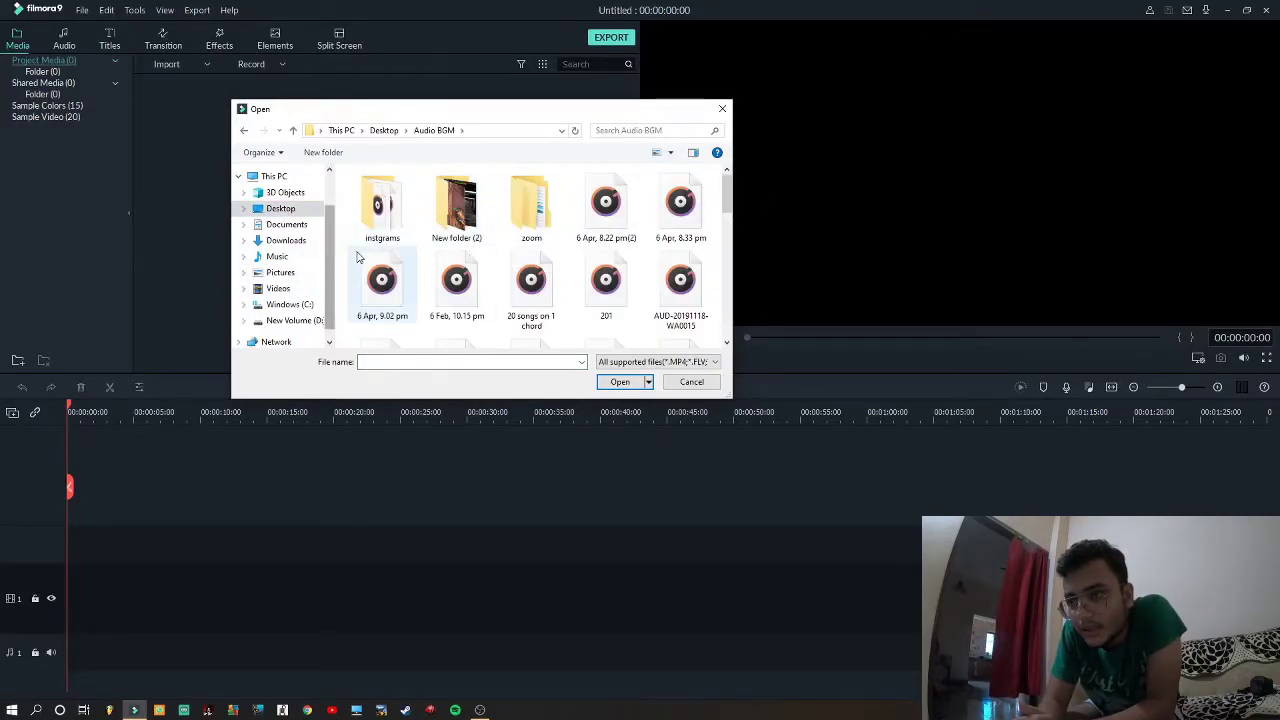
double_click(458, 225)
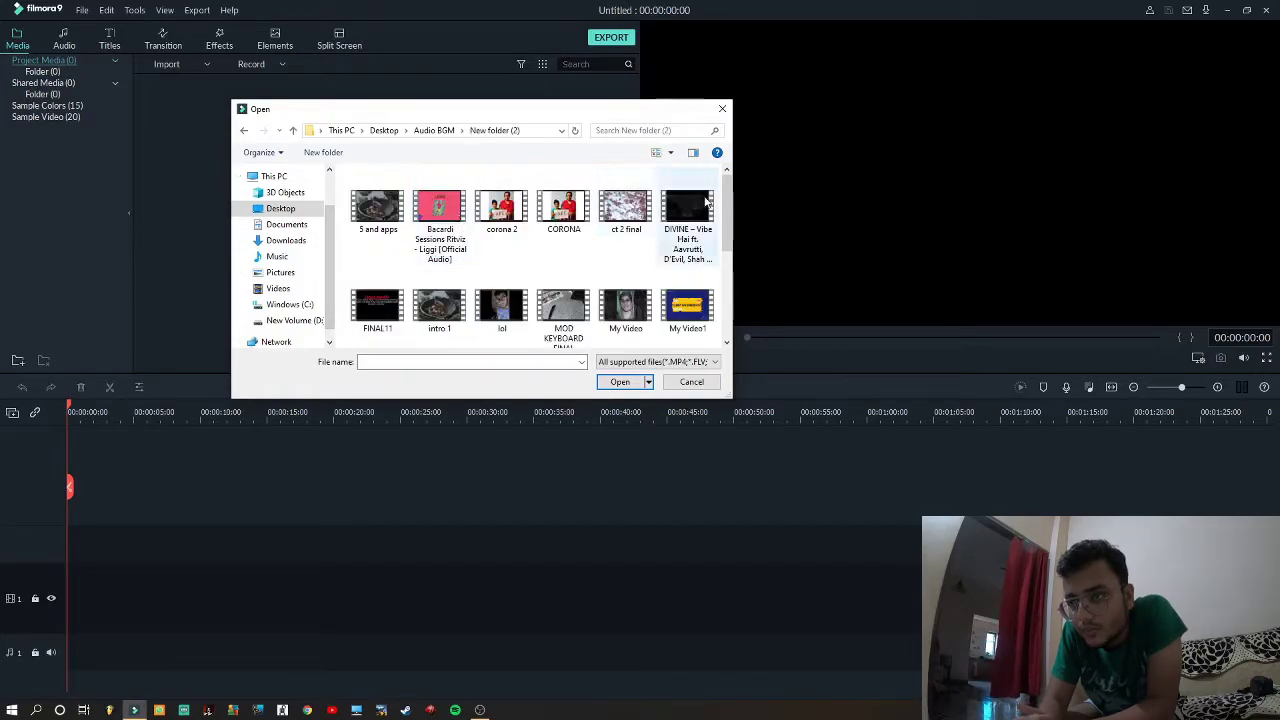
Look through the videos in the folder and import "new video flip 1" into the project media.
key(Down)
key(Down)
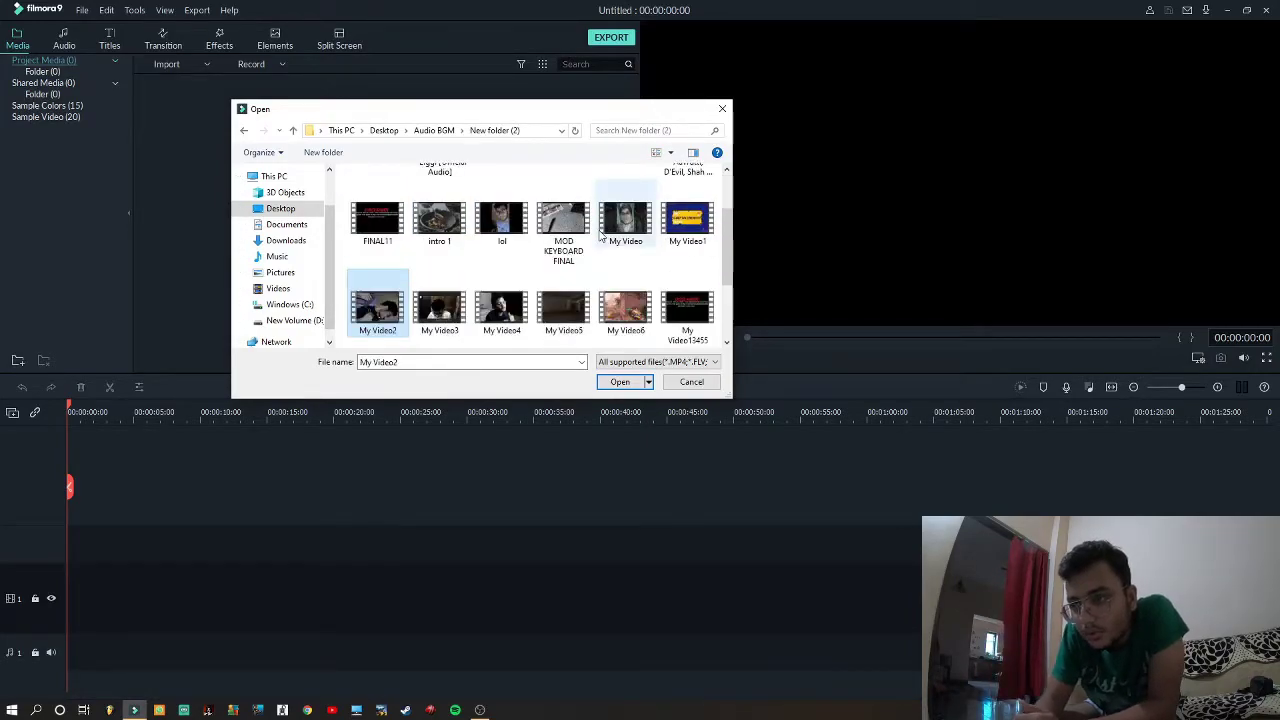
key(Down)
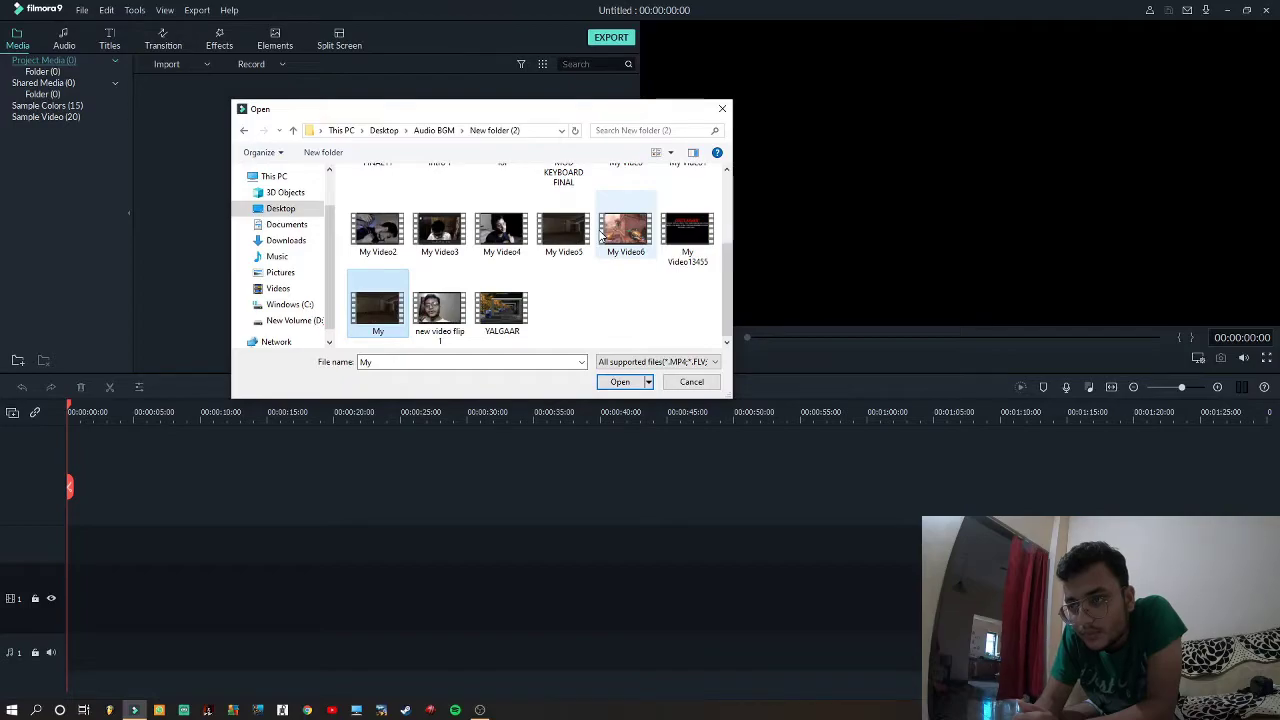
key(Up)
key(Up)
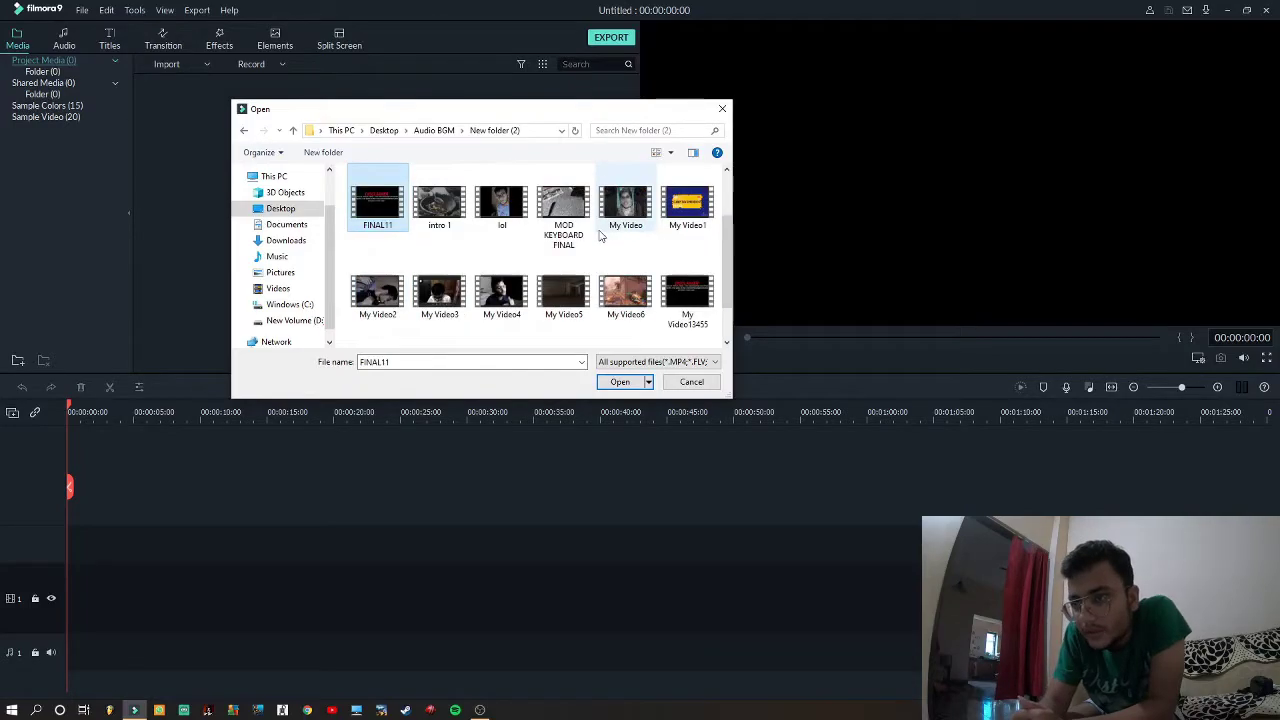
key(Down)
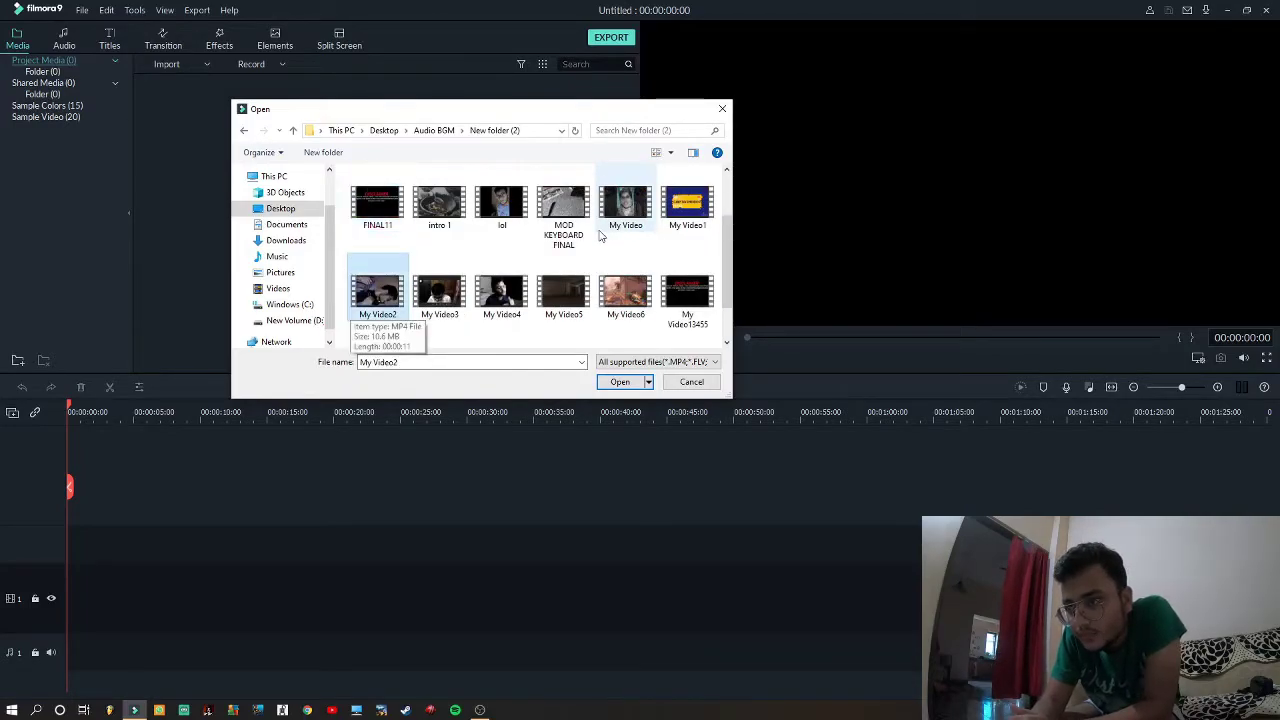
key(Up)
key(Up)
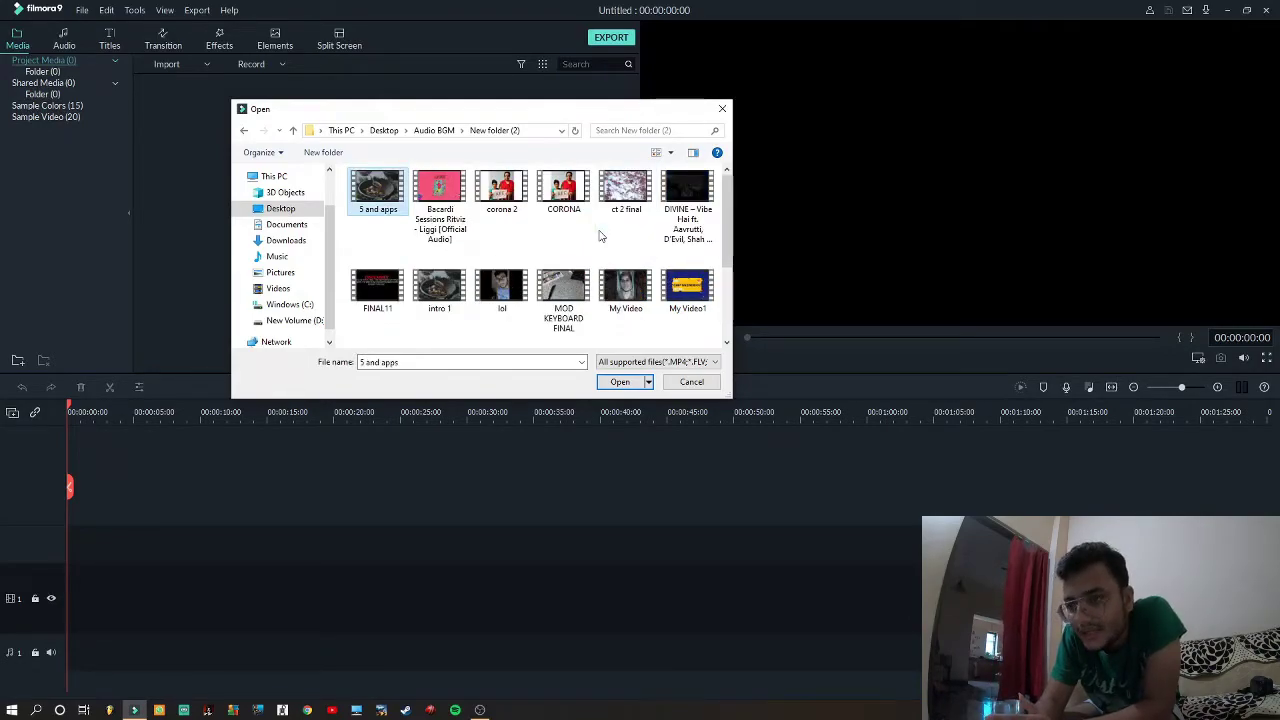
key(Down)
key(Down)
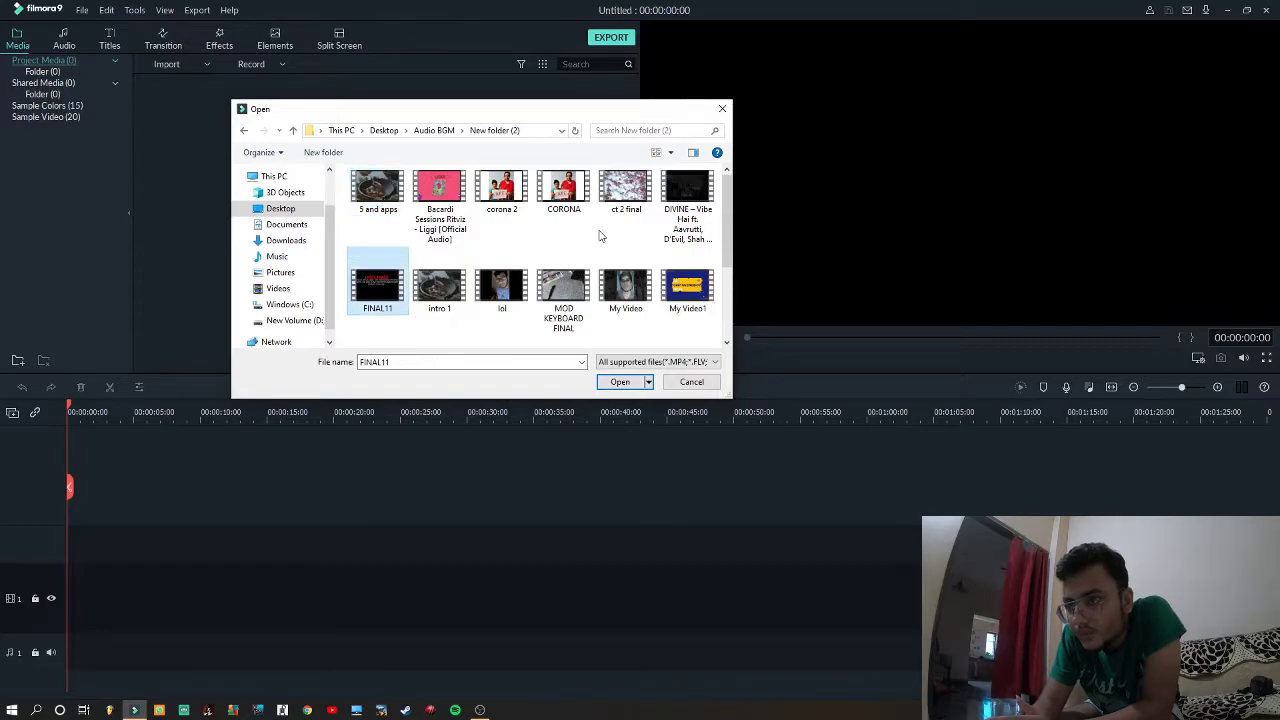
key(Up)
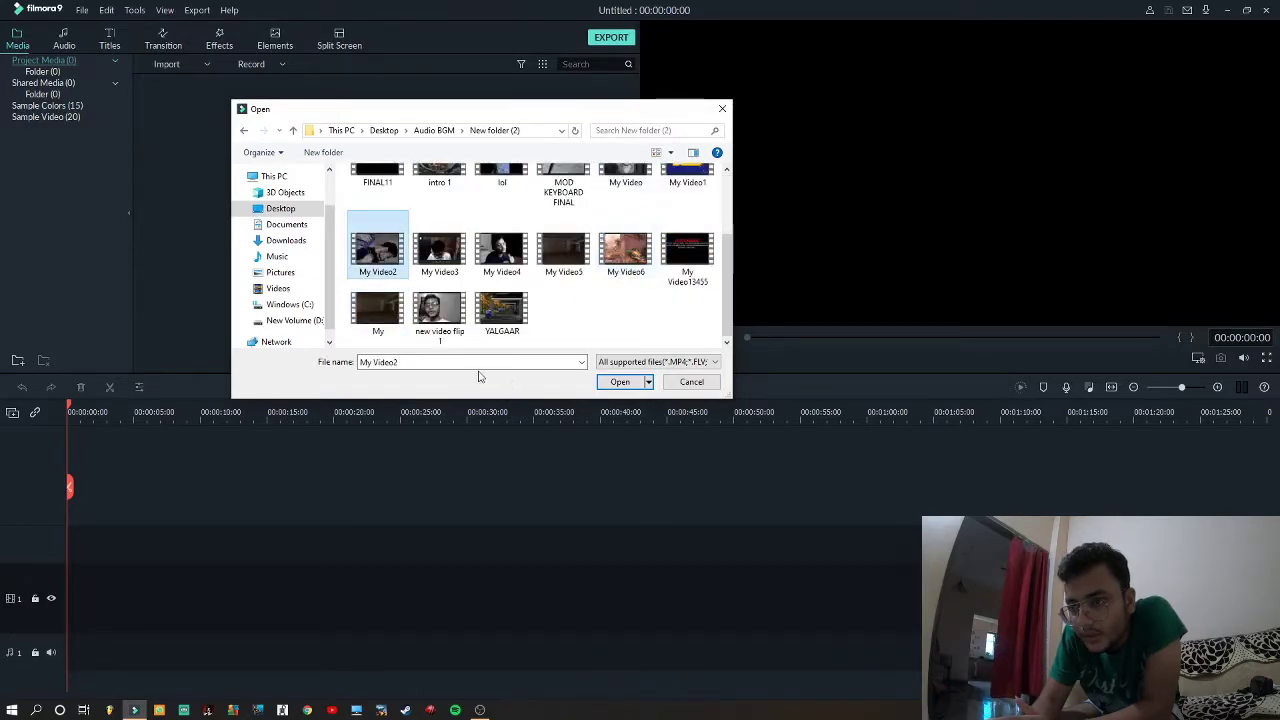
double_click(440, 312)
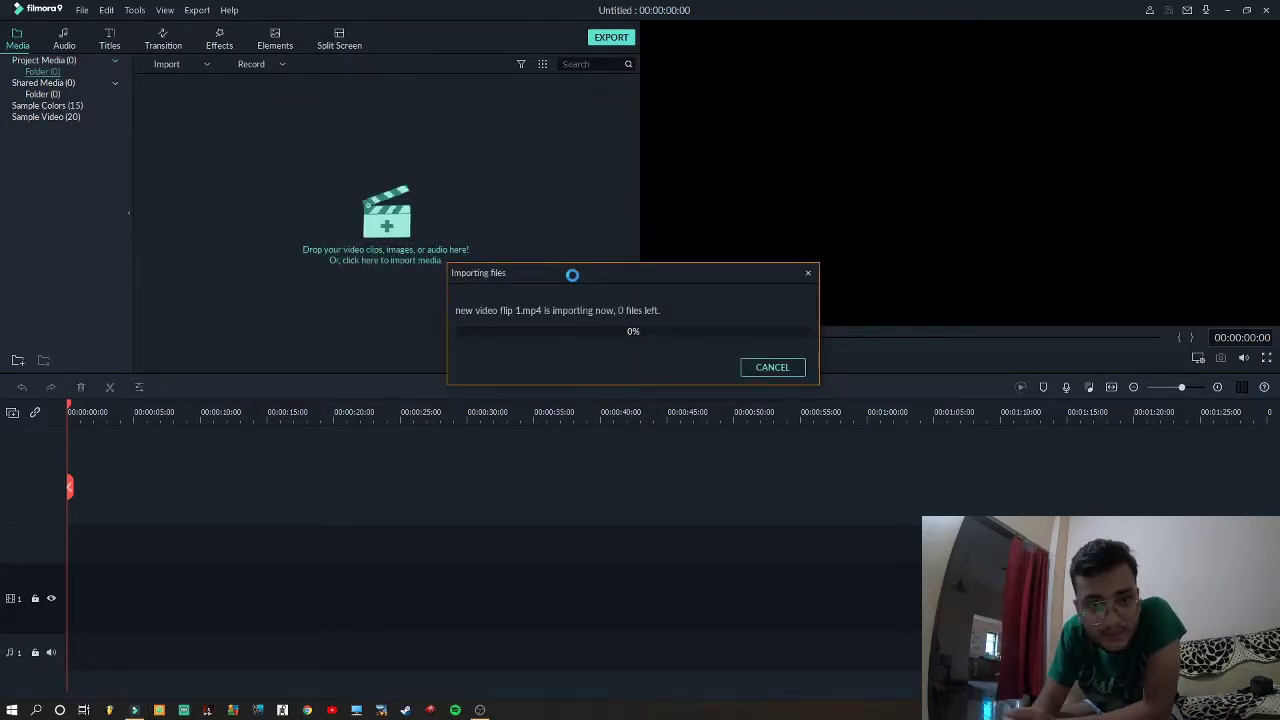
Import the video "5 and apps" from the same folder into the project media.
click(192, 64)
click(204, 84)
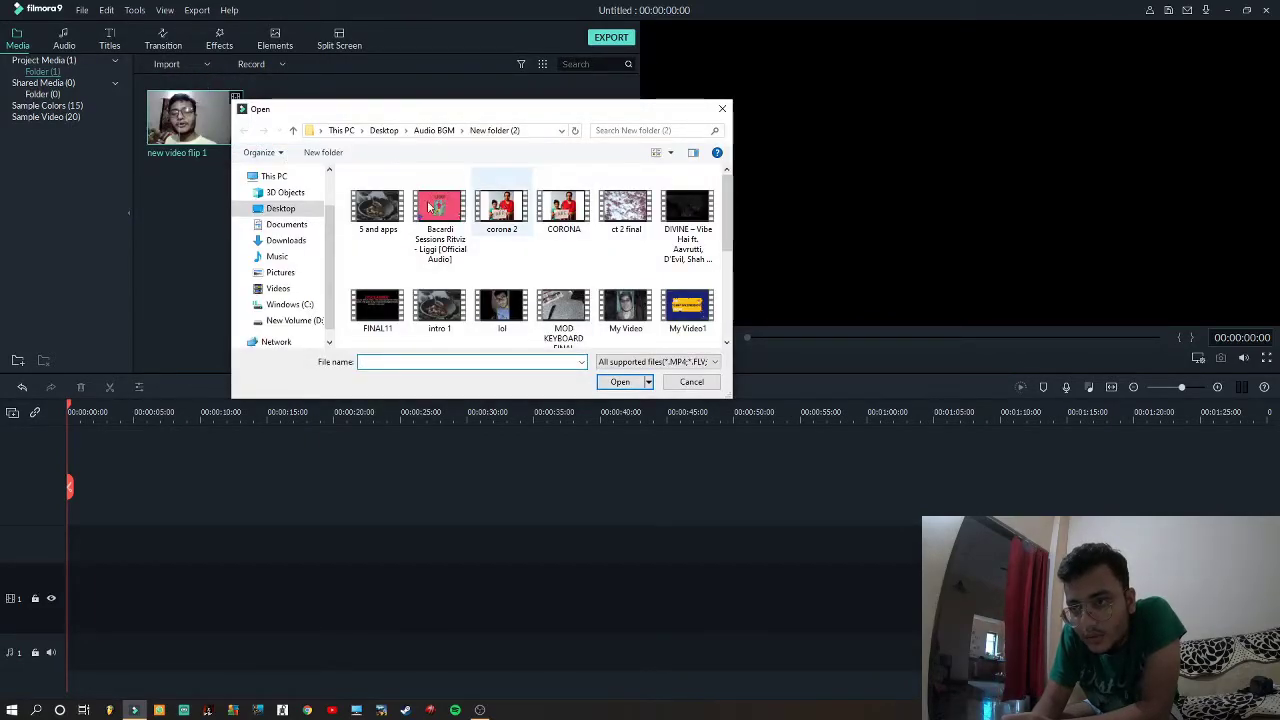
double_click(382, 208)
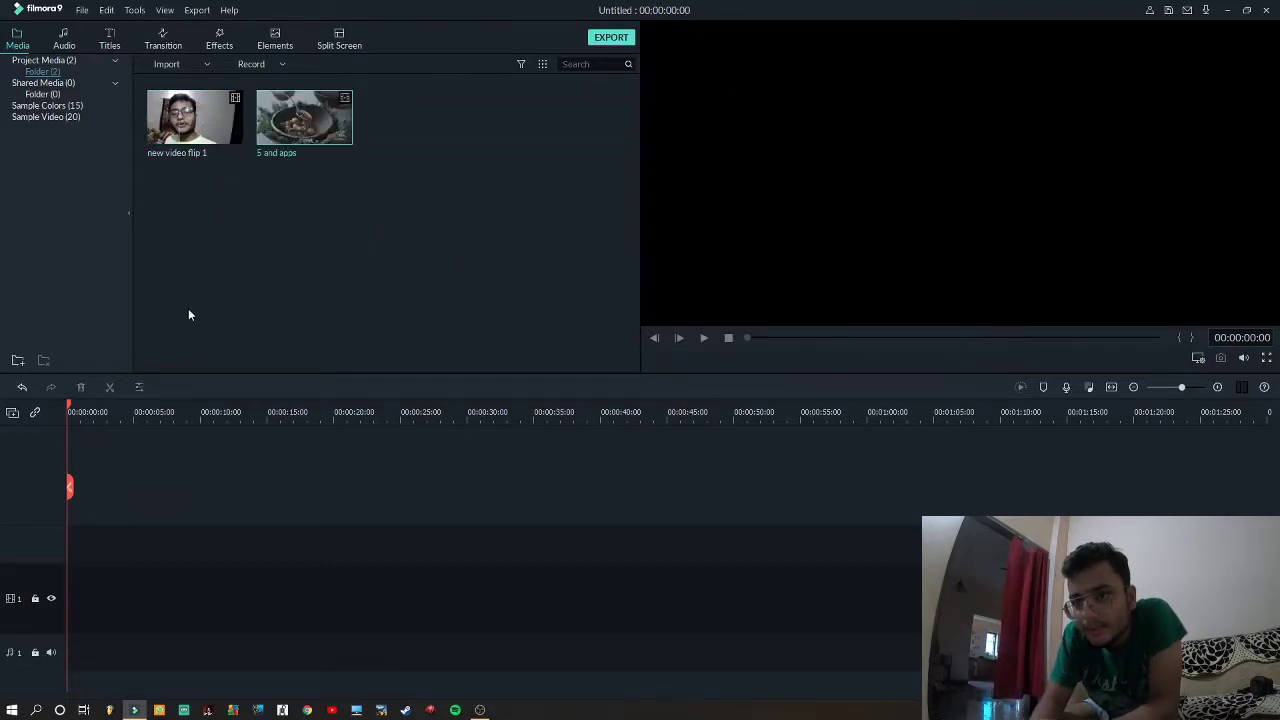
Place the "5 and apps" clip at the start of video track 1 and play its opening seconds.
click(301, 112)
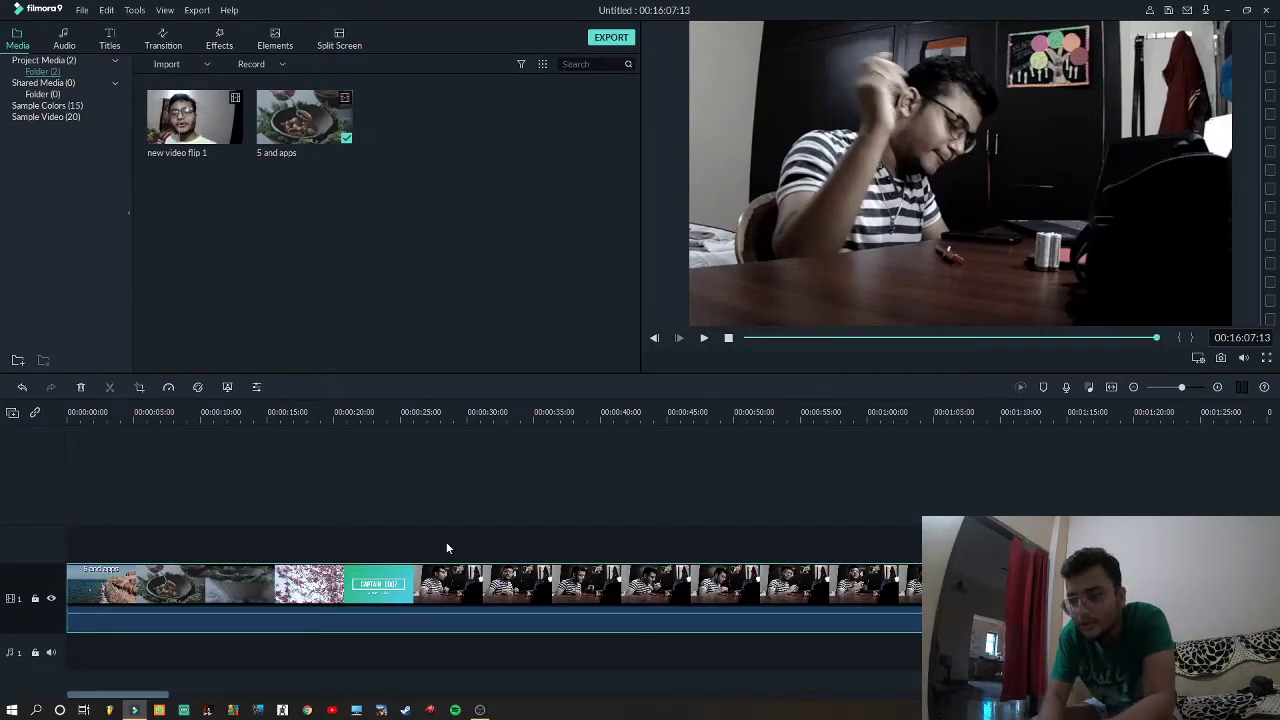
key(space)
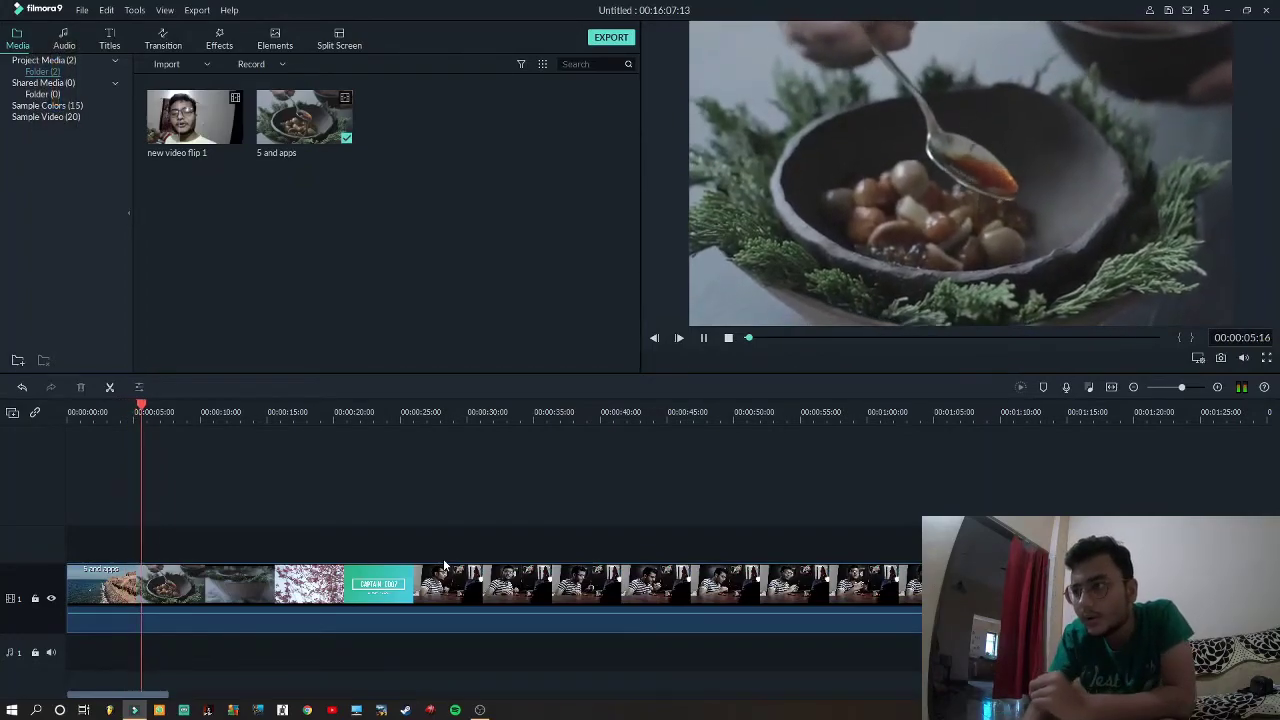
key(space)
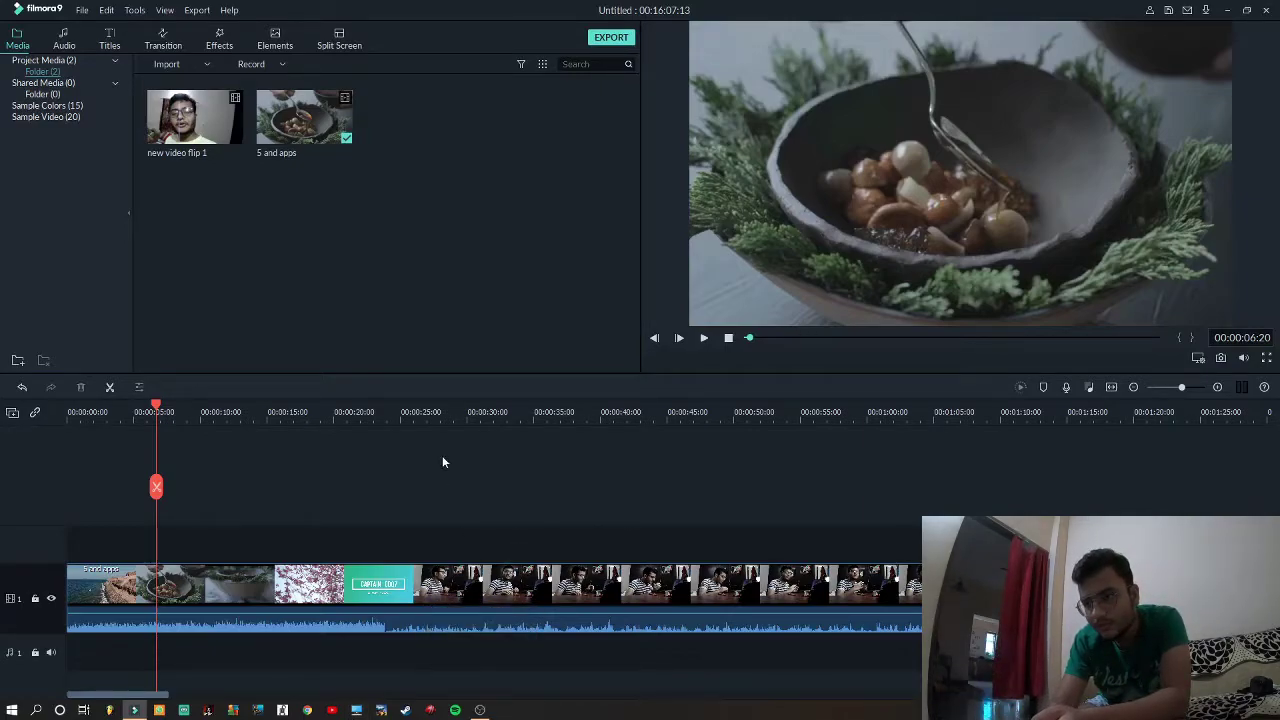
Split the "5 and apps" clip at 00:00:29:07 and 00:00:33:03 and delete the section between the two splits.
click(456, 421)
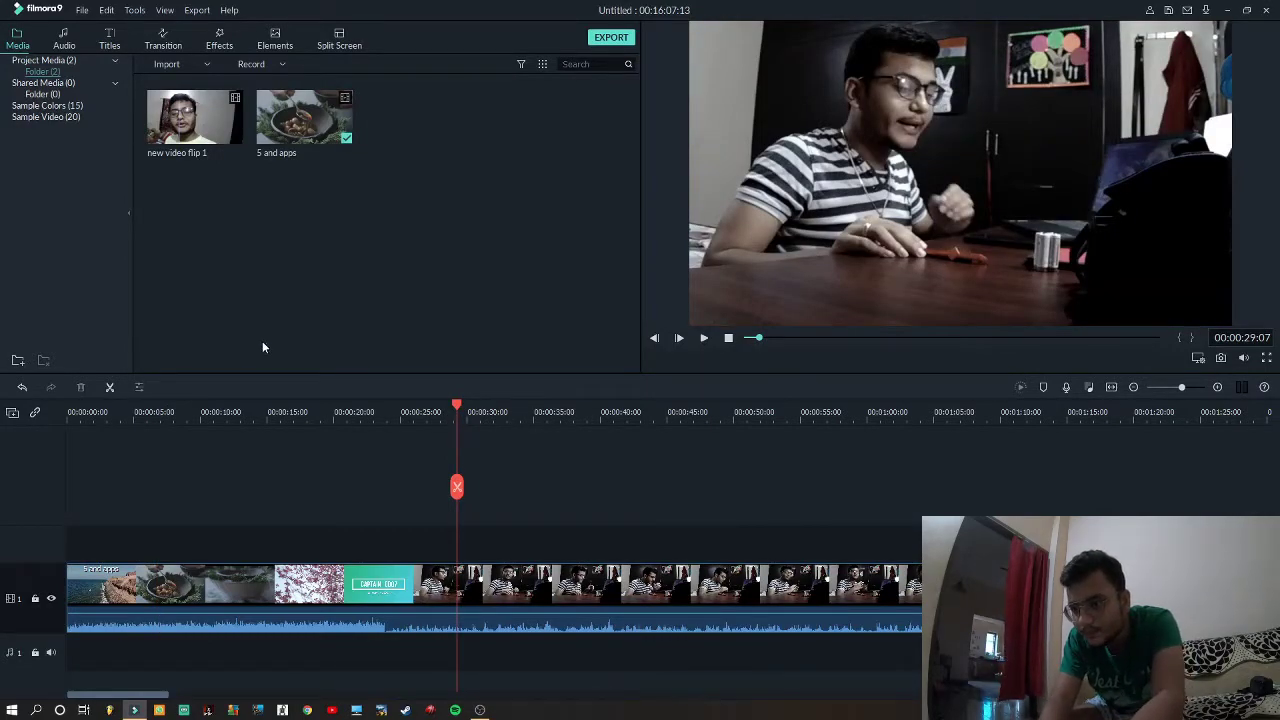
click(109, 388)
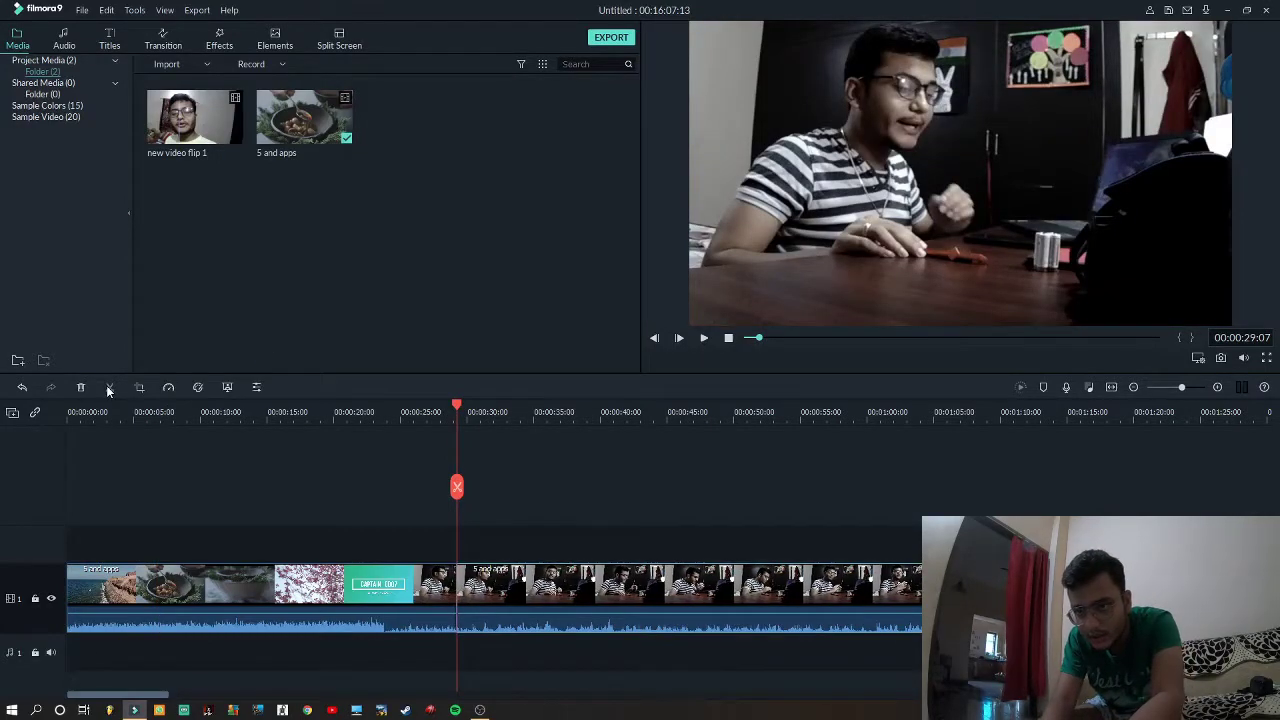
key(space)
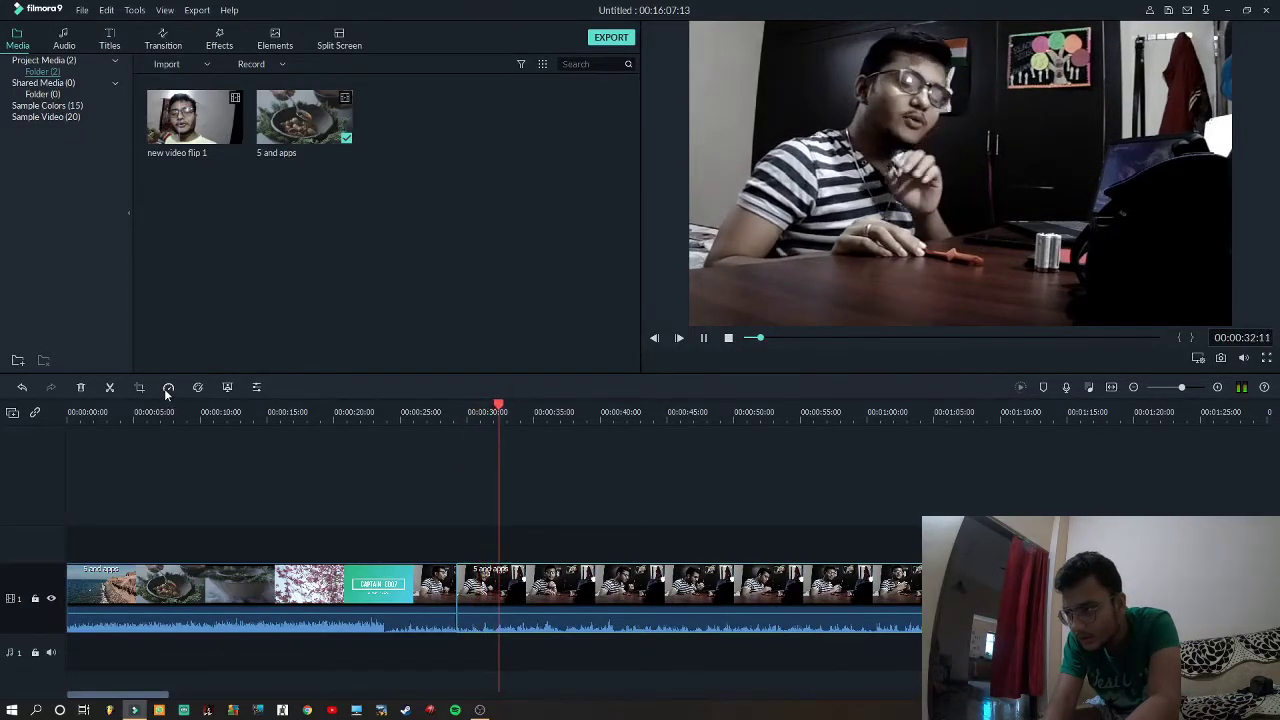
key(space)
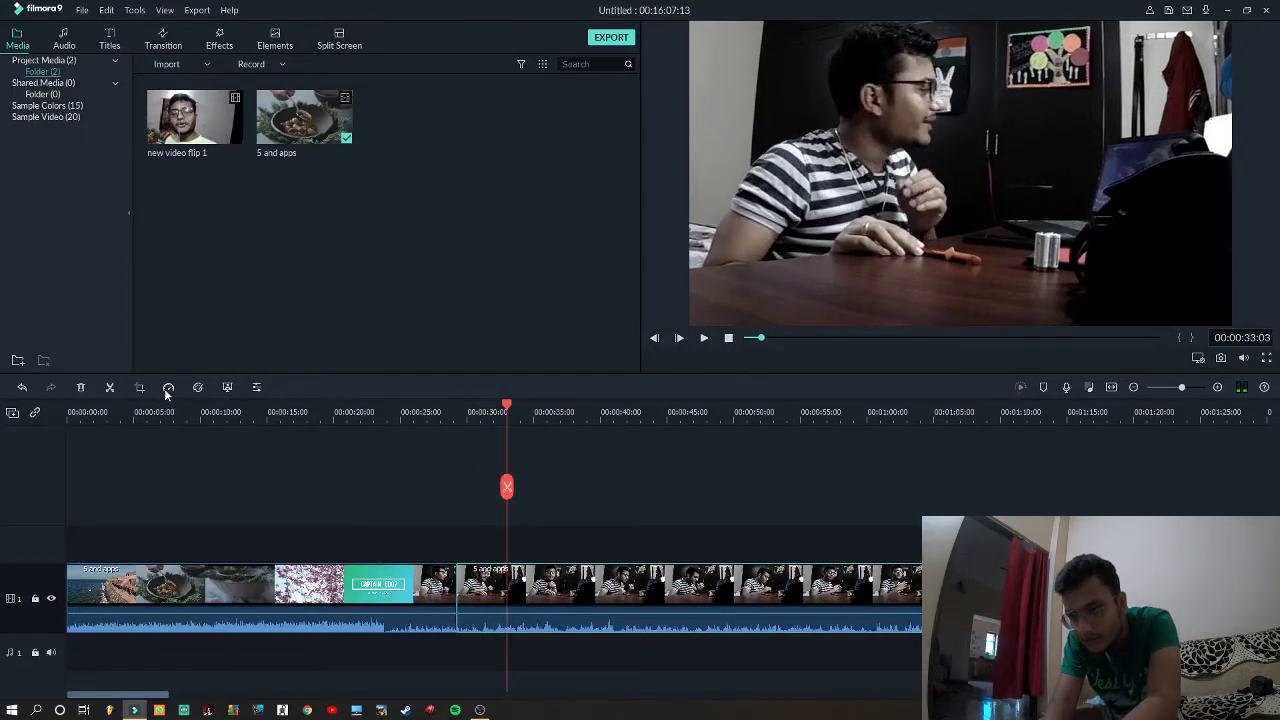
click(110, 389)
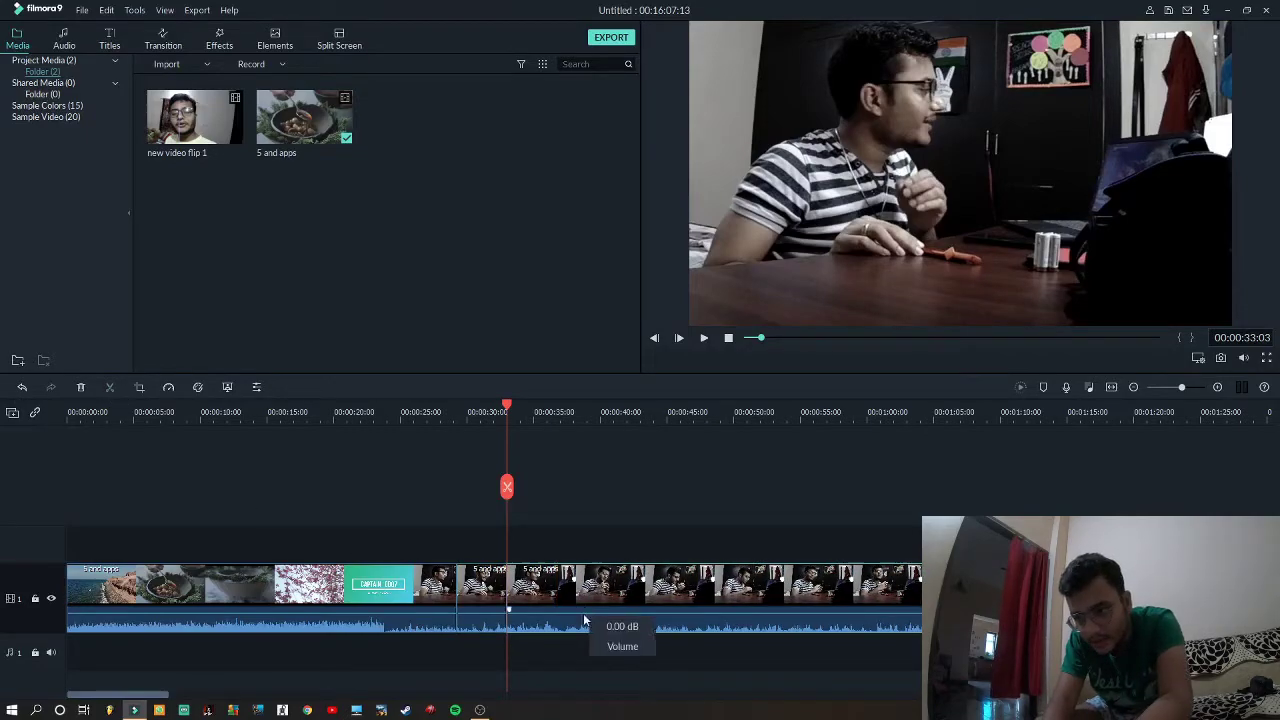
click(488, 597)
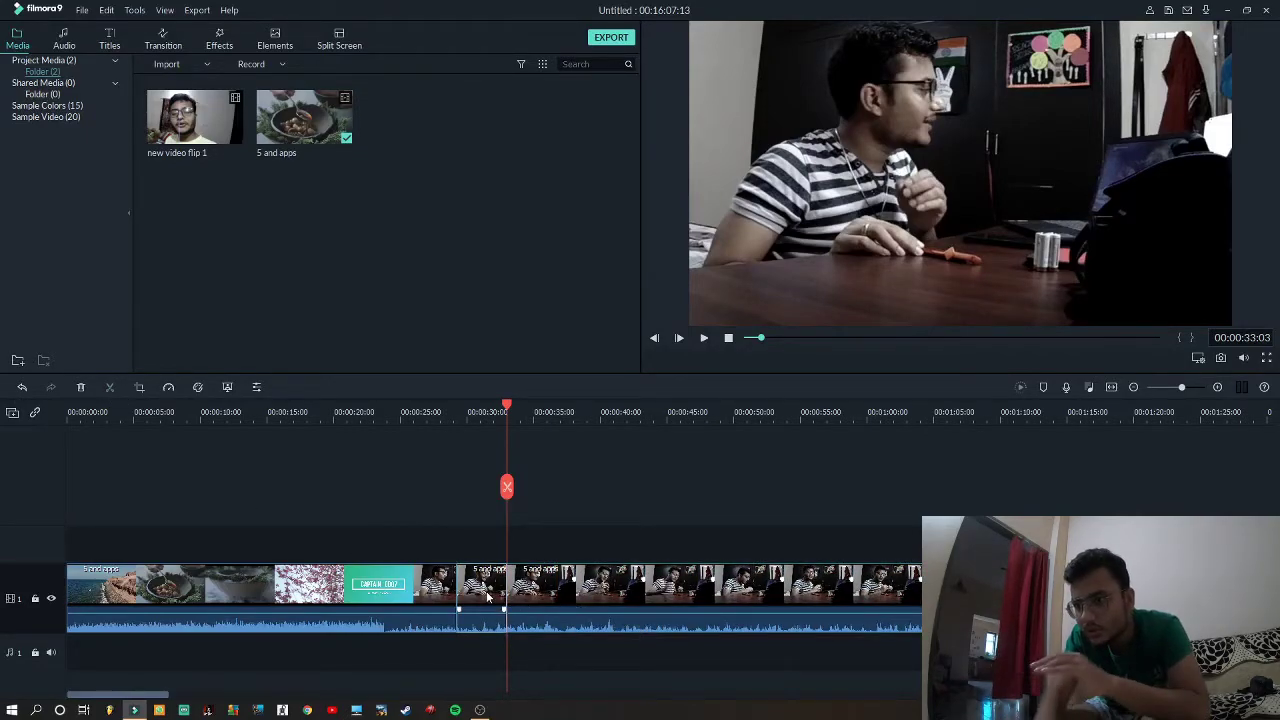
key(Delete)
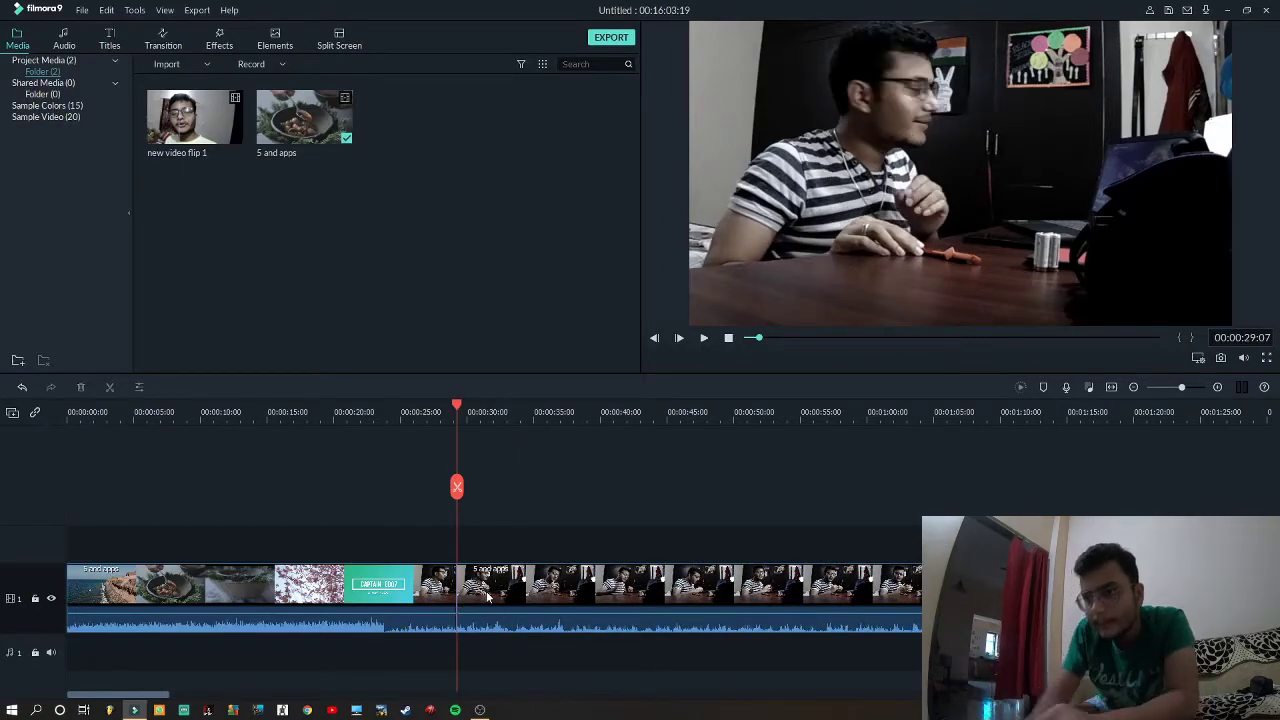
Play the video across the join at 00:00:29:07 and step back frame by frame to 00:00:29:24 to examine the cut.
click(455, 585)
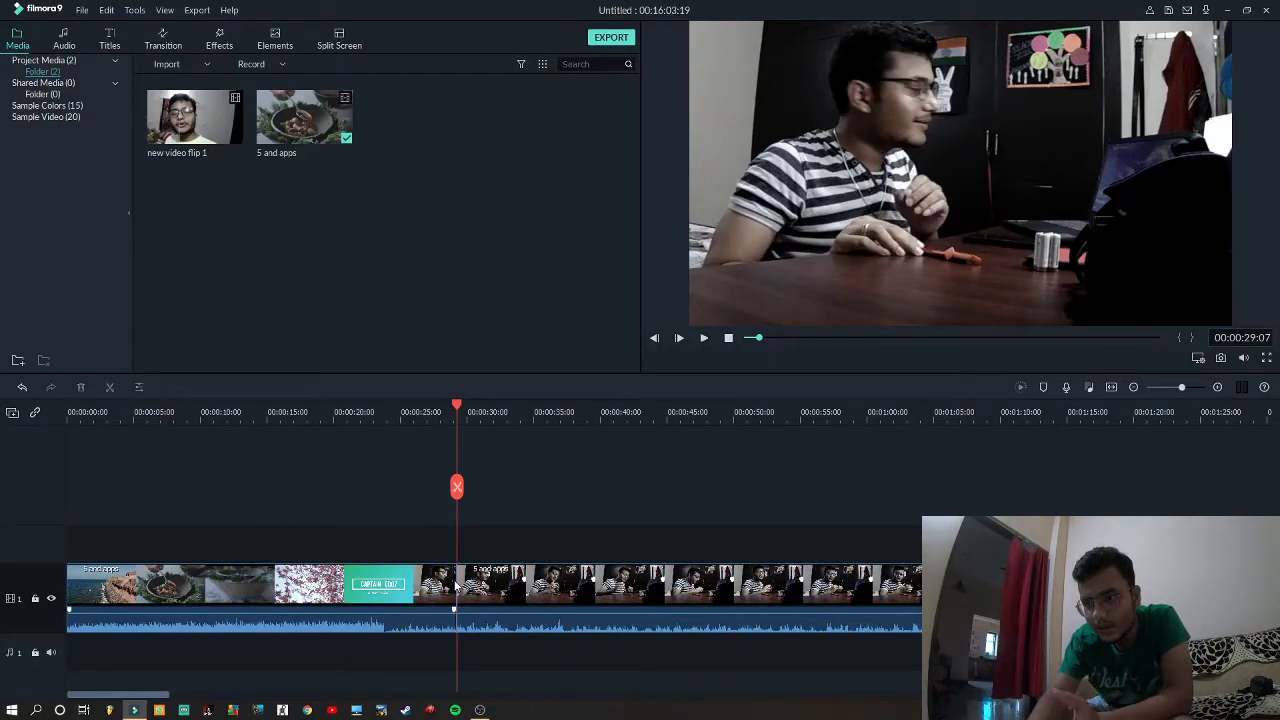
click(445, 416)
key(space)
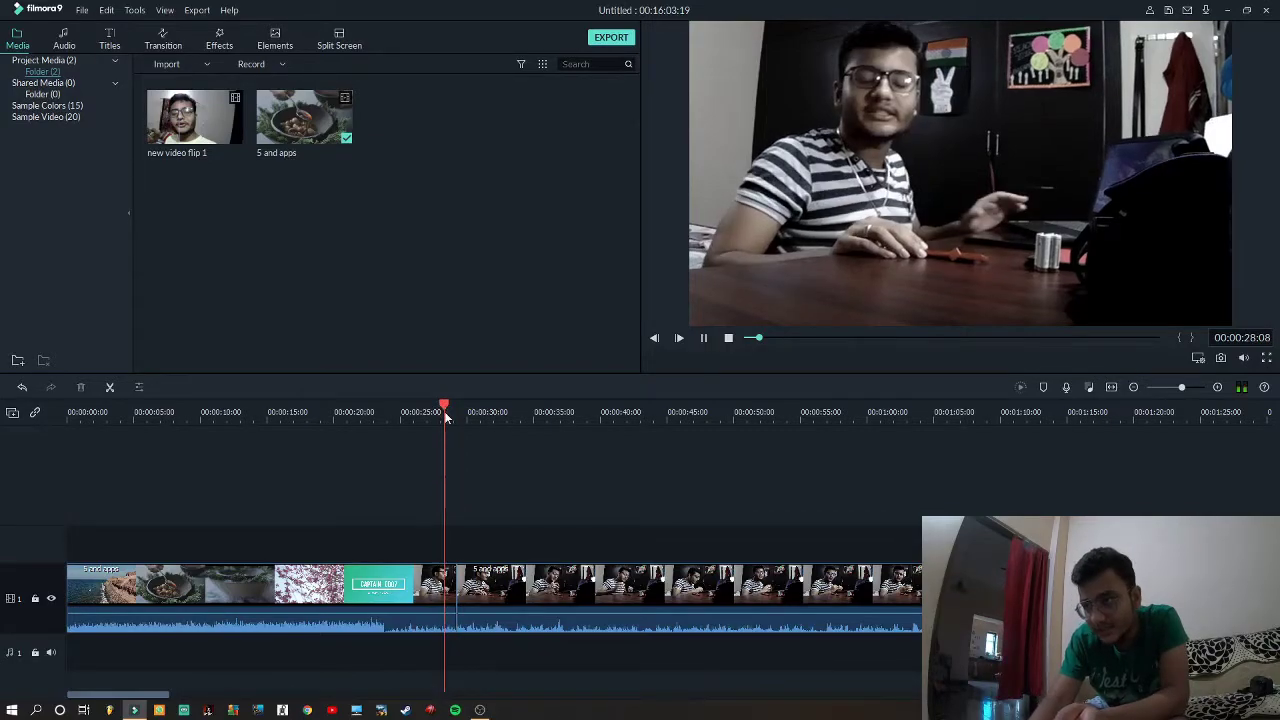
key(space)
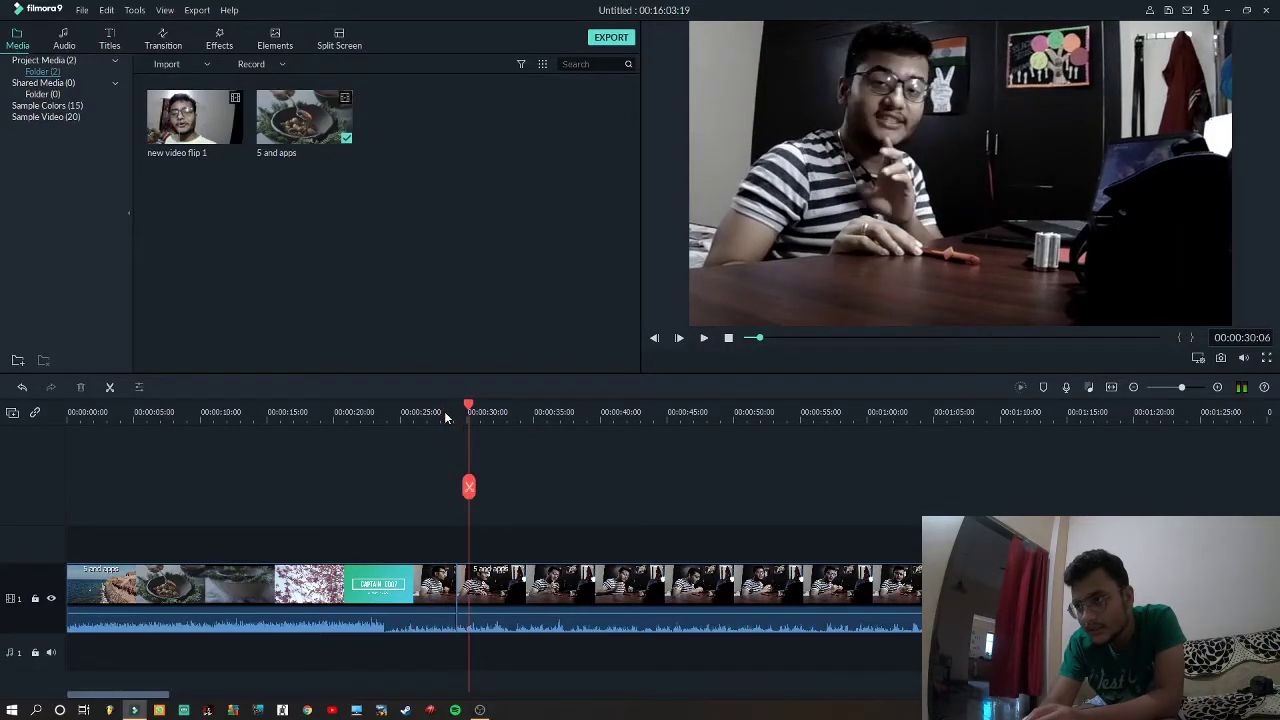
key(Left)
key(Left)
key(Left)
key(Left)
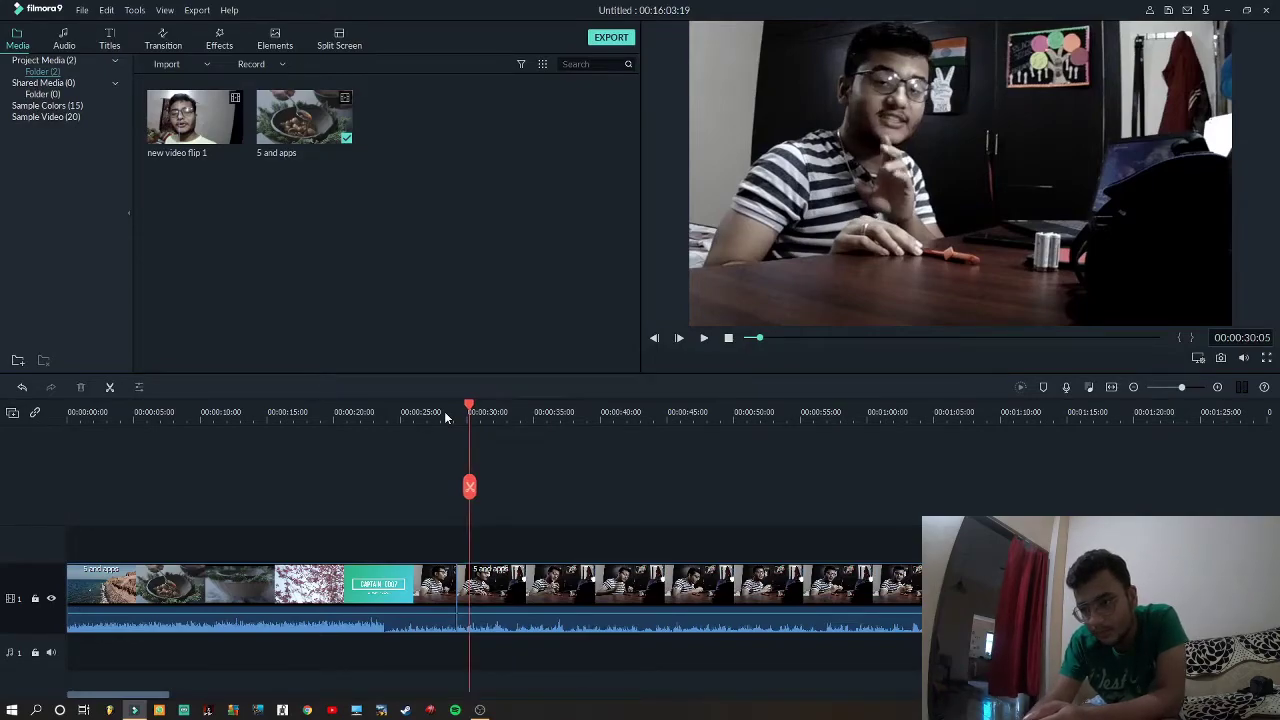
key(Left)
key(Left)
key(Left)
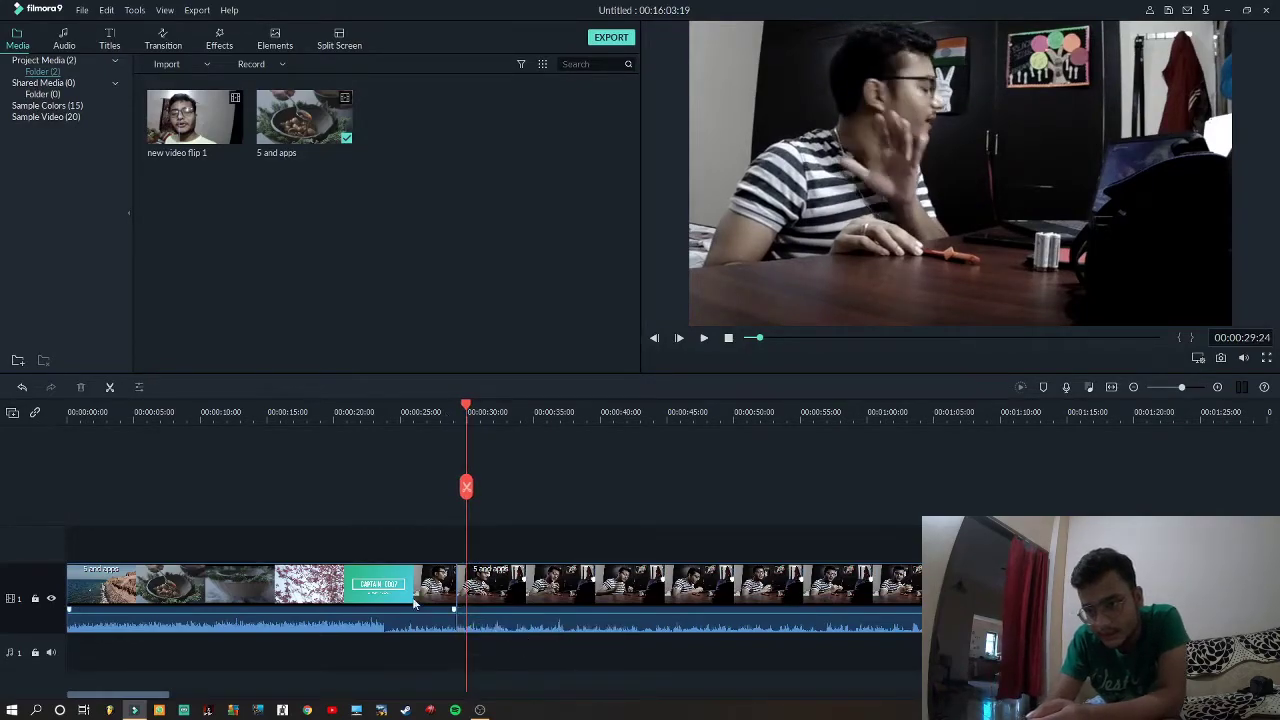
Apply a transition to both ends of the first clip on video track 1 and preview the join.
click(451, 603)
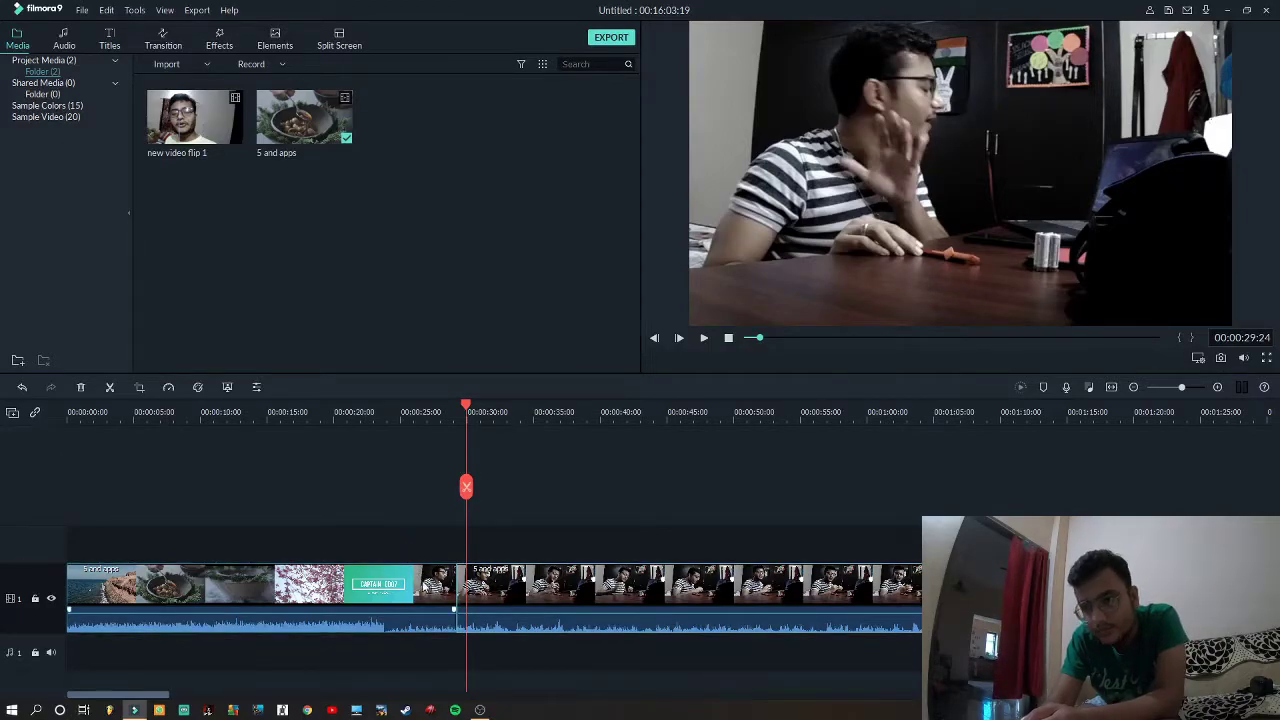
click(165, 38)
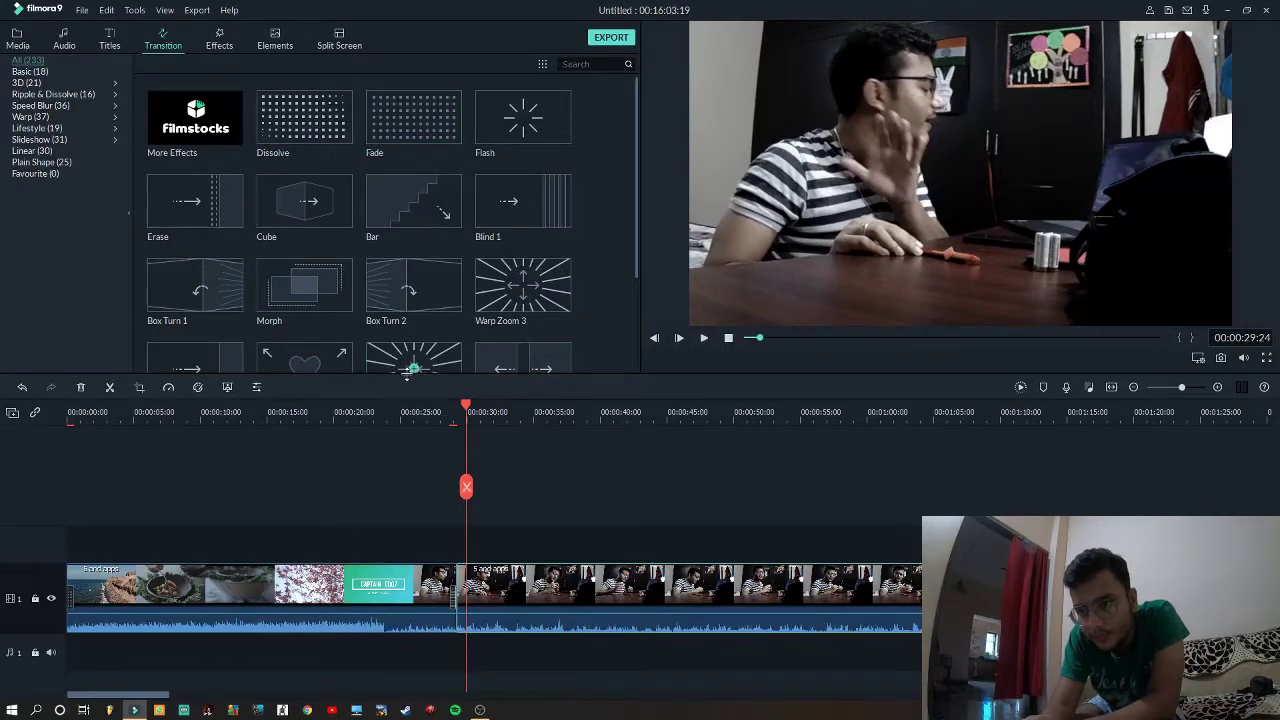
click(423, 411)
key(space)
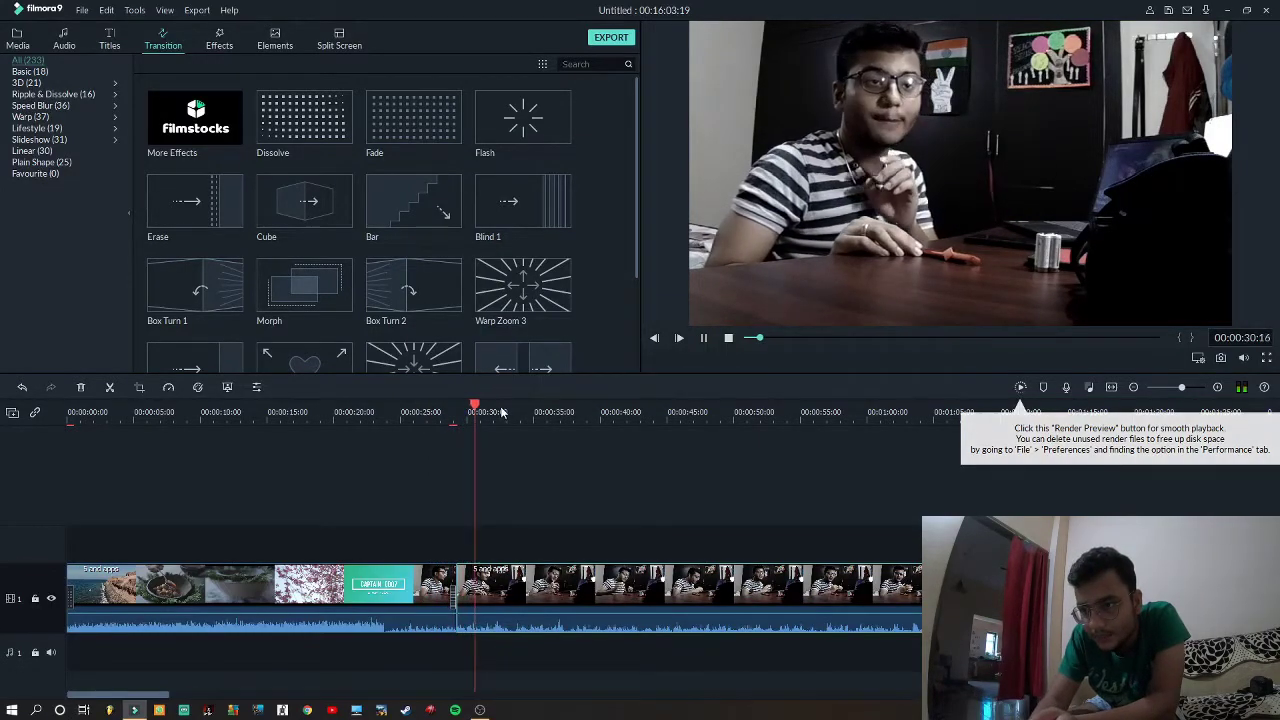
Render the timeline preview for smooth playback and replay the transition at the join between the first two clips.
key(space)
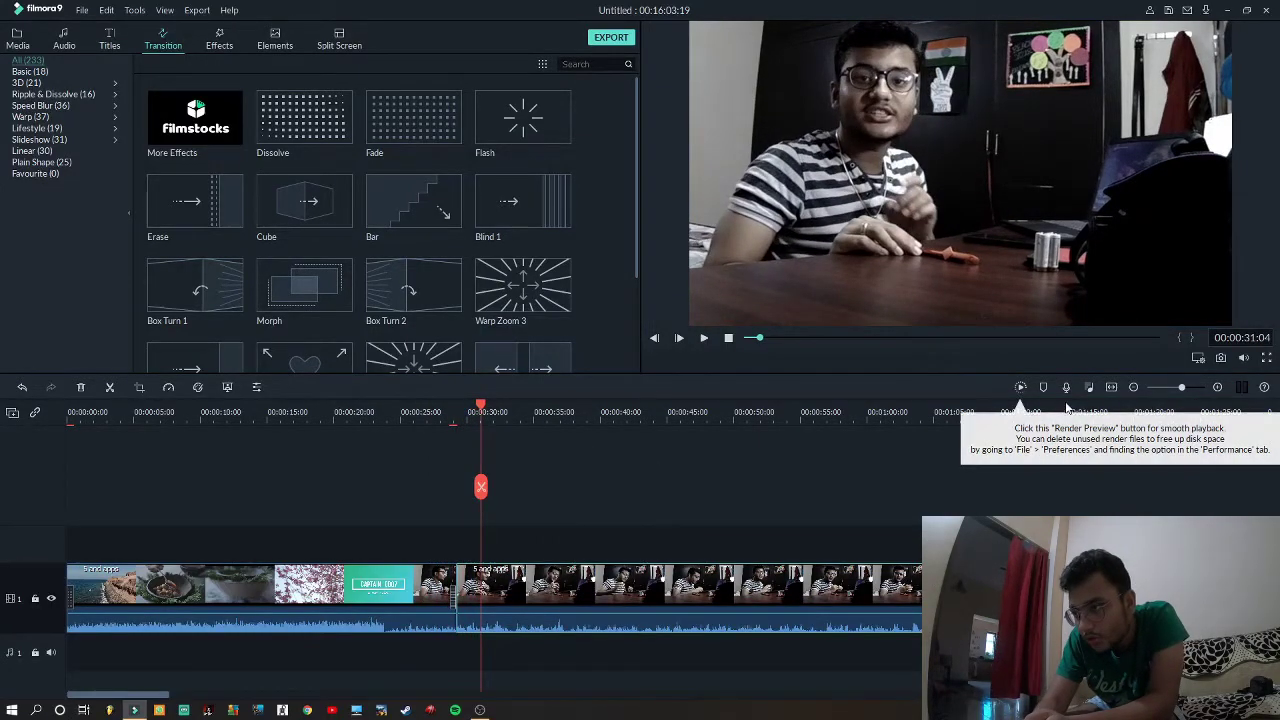
click(1020, 387)
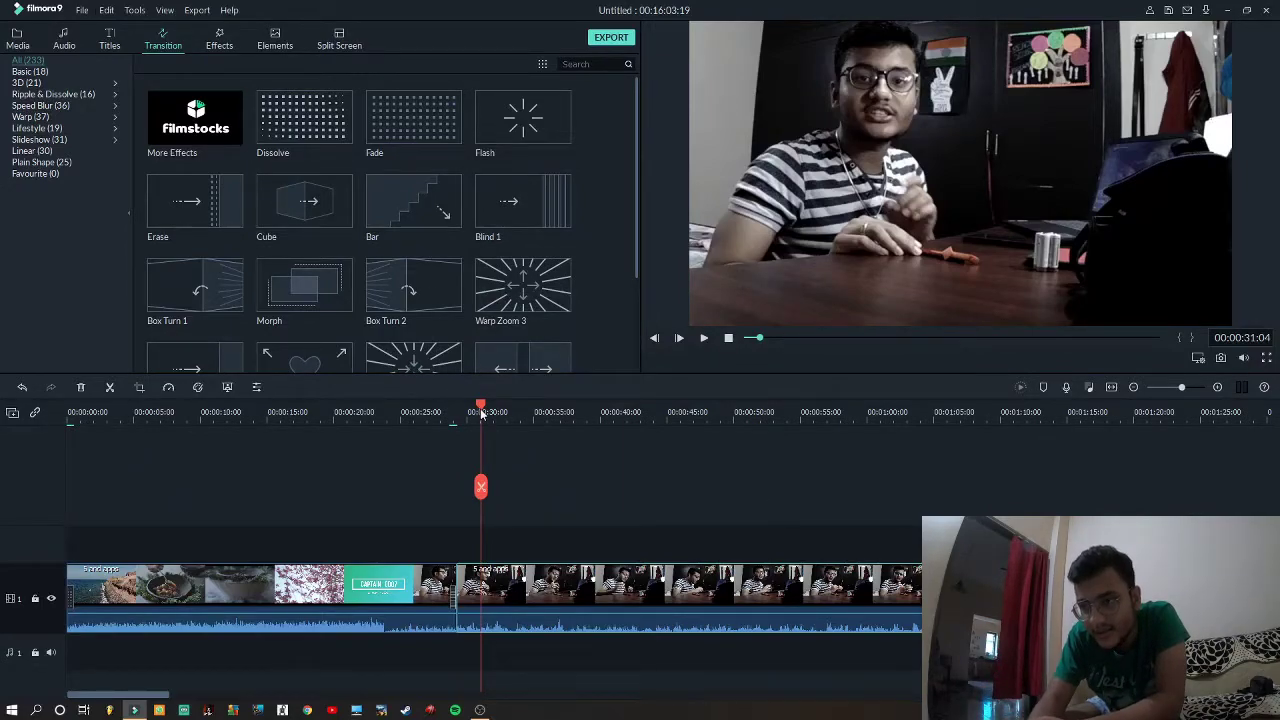
click(424, 404)
key(space)
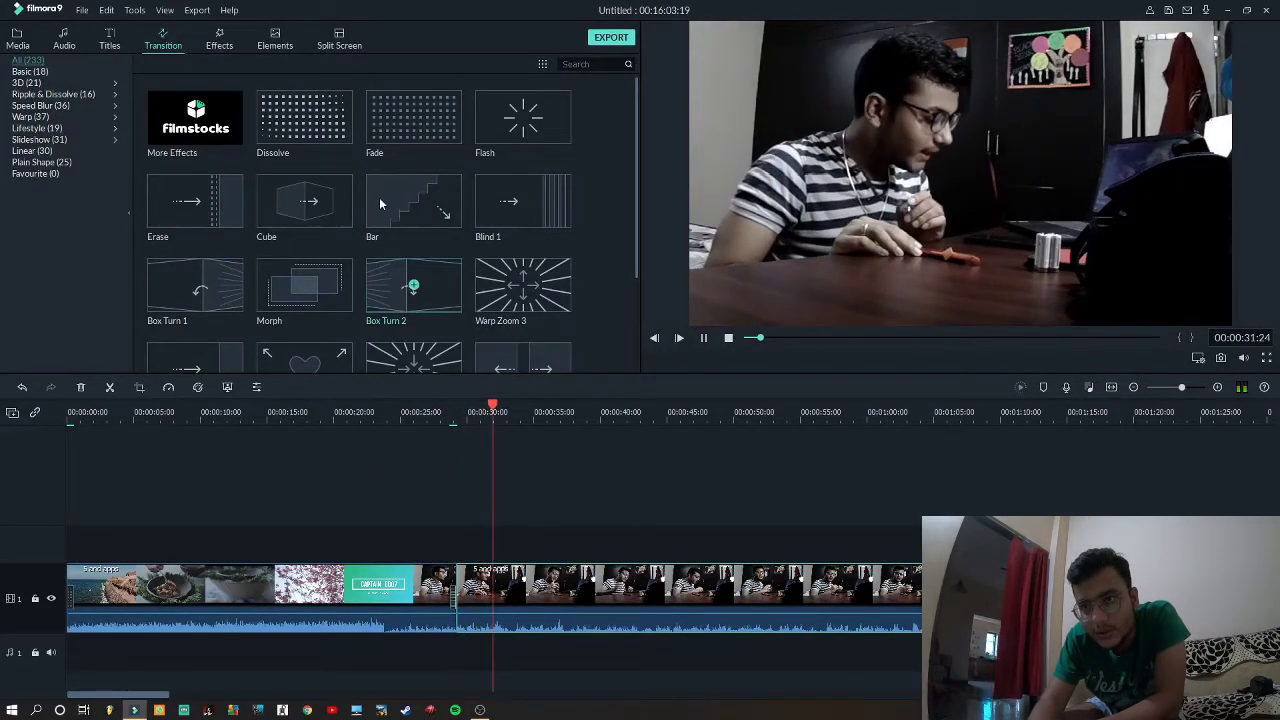
key(space)
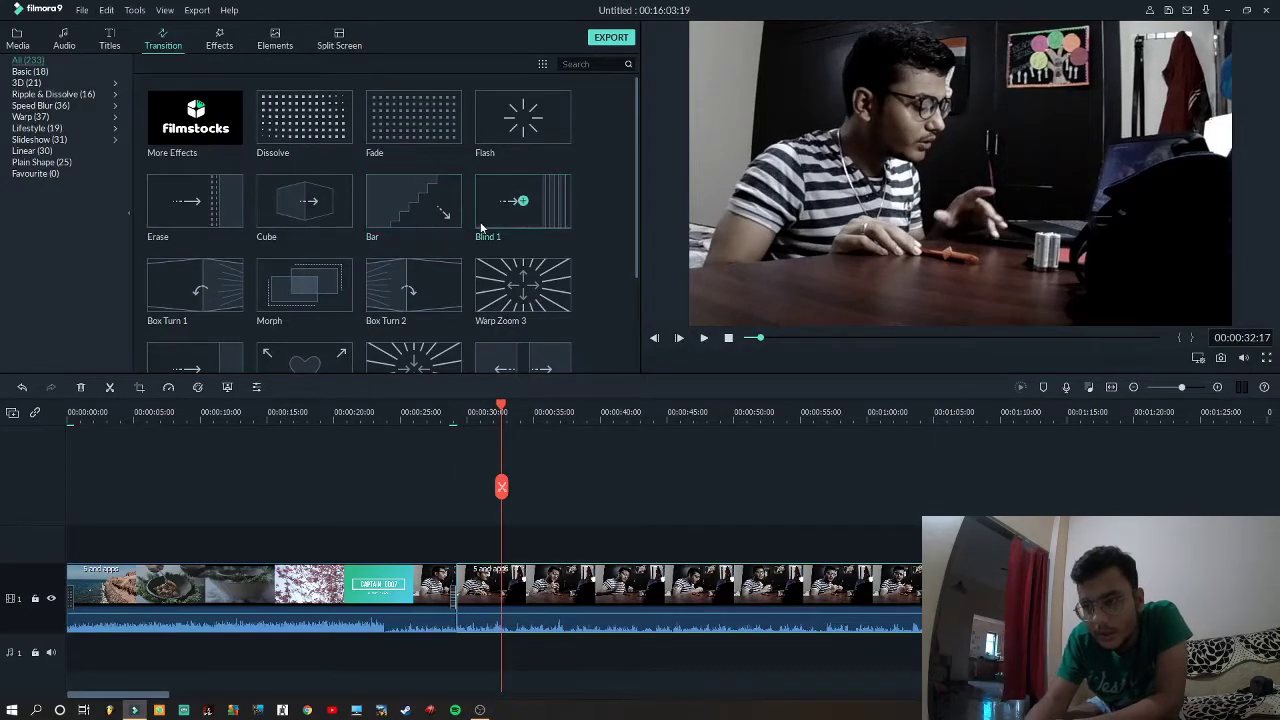
Jump to the end of the timeline and browse further down the transition library.
key(End)
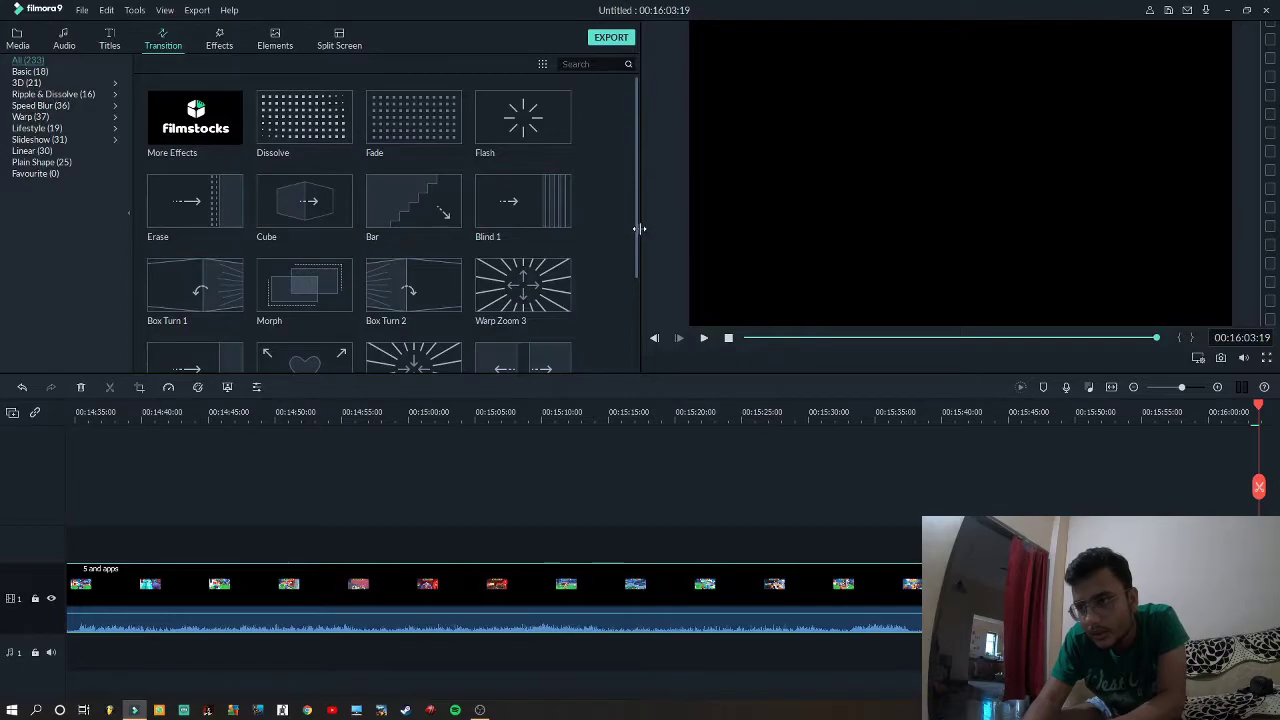
drag(637, 228, 596, 447)
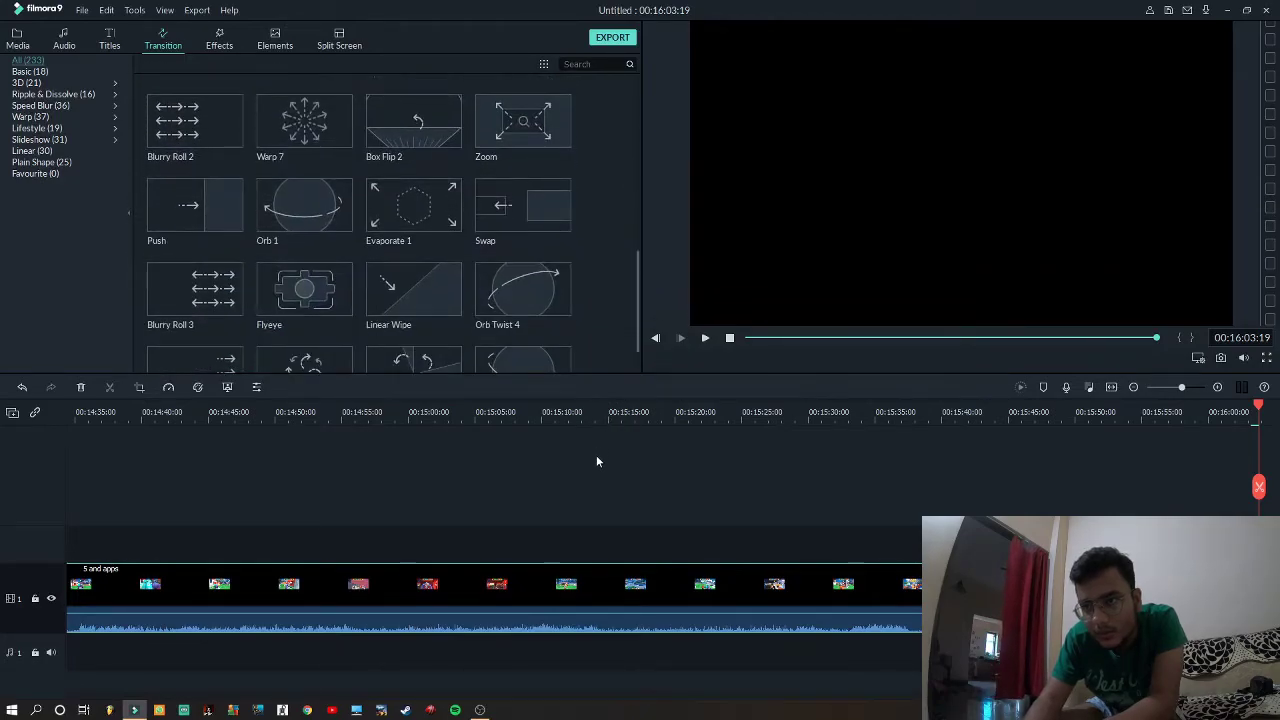